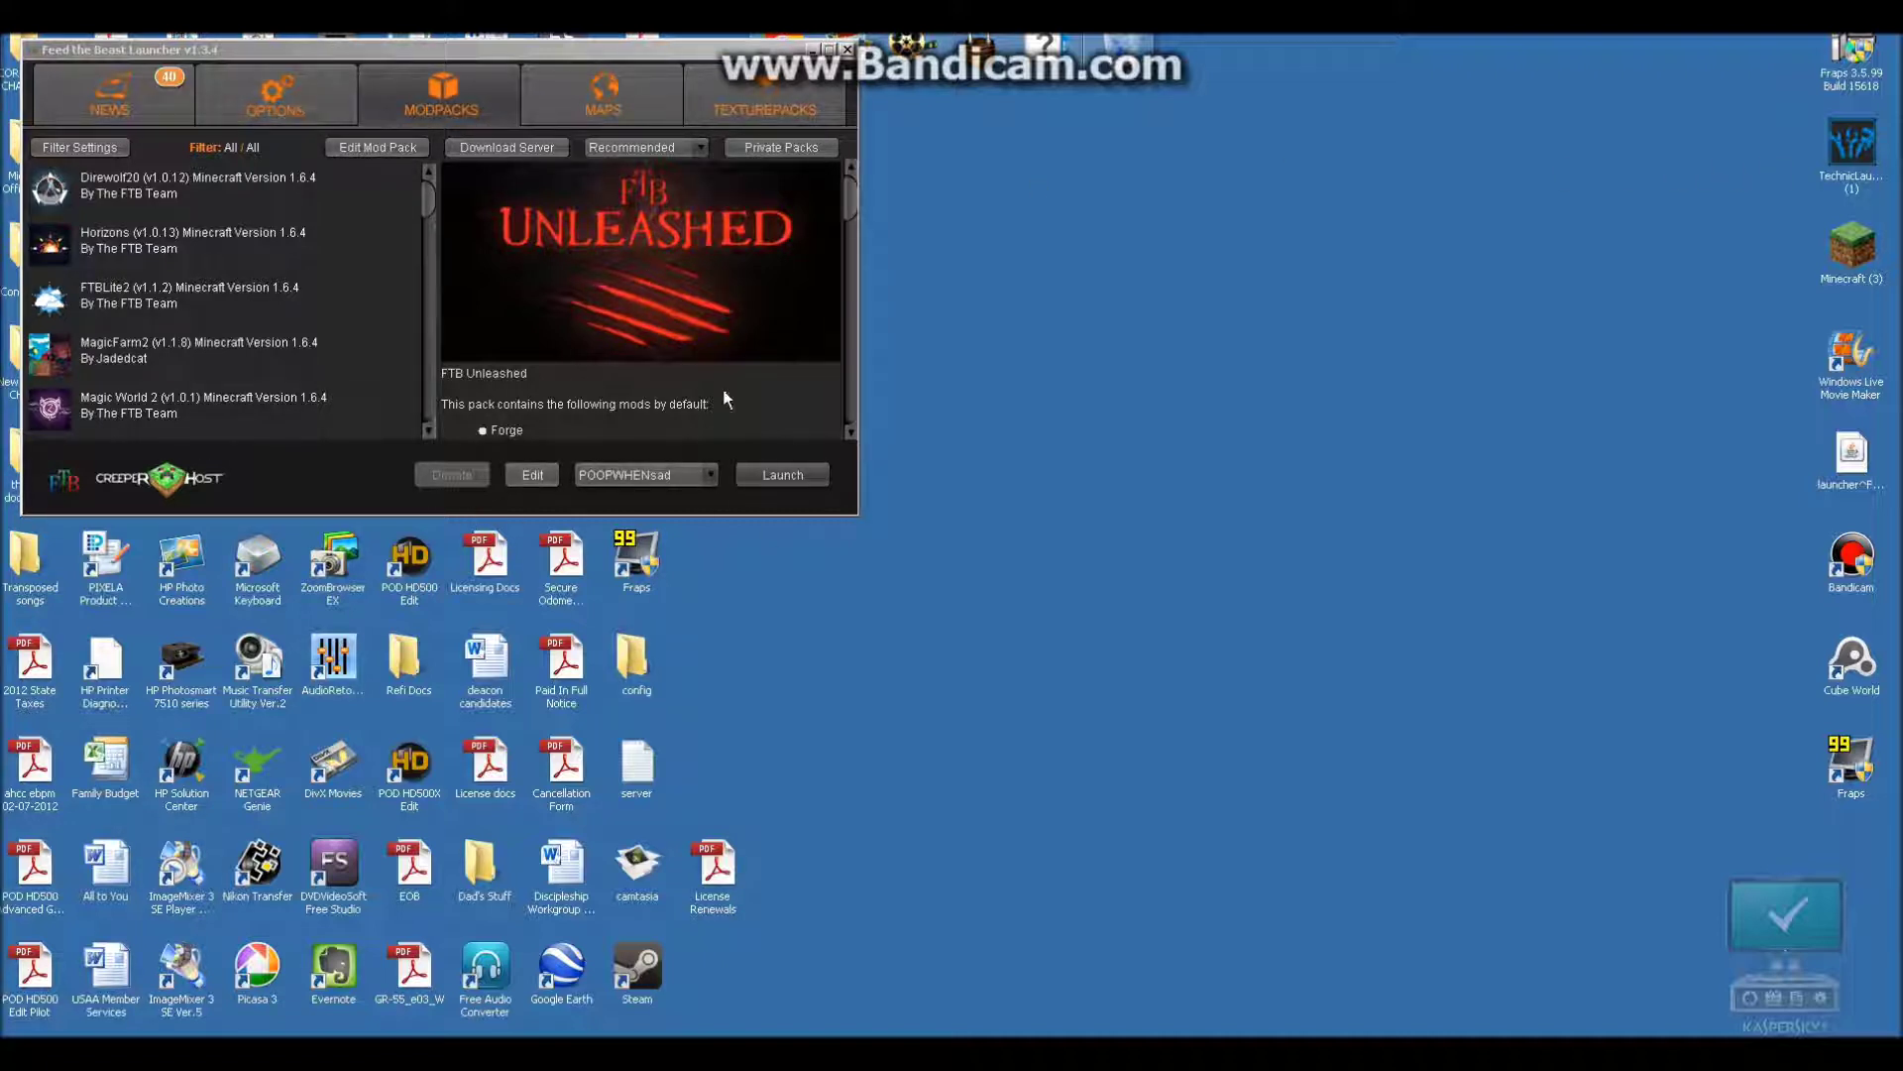
Open the Feed the Beast Launcher Options page showing install folder, memory and language
{"action": "left_click", "coordinate": [305, 99]}
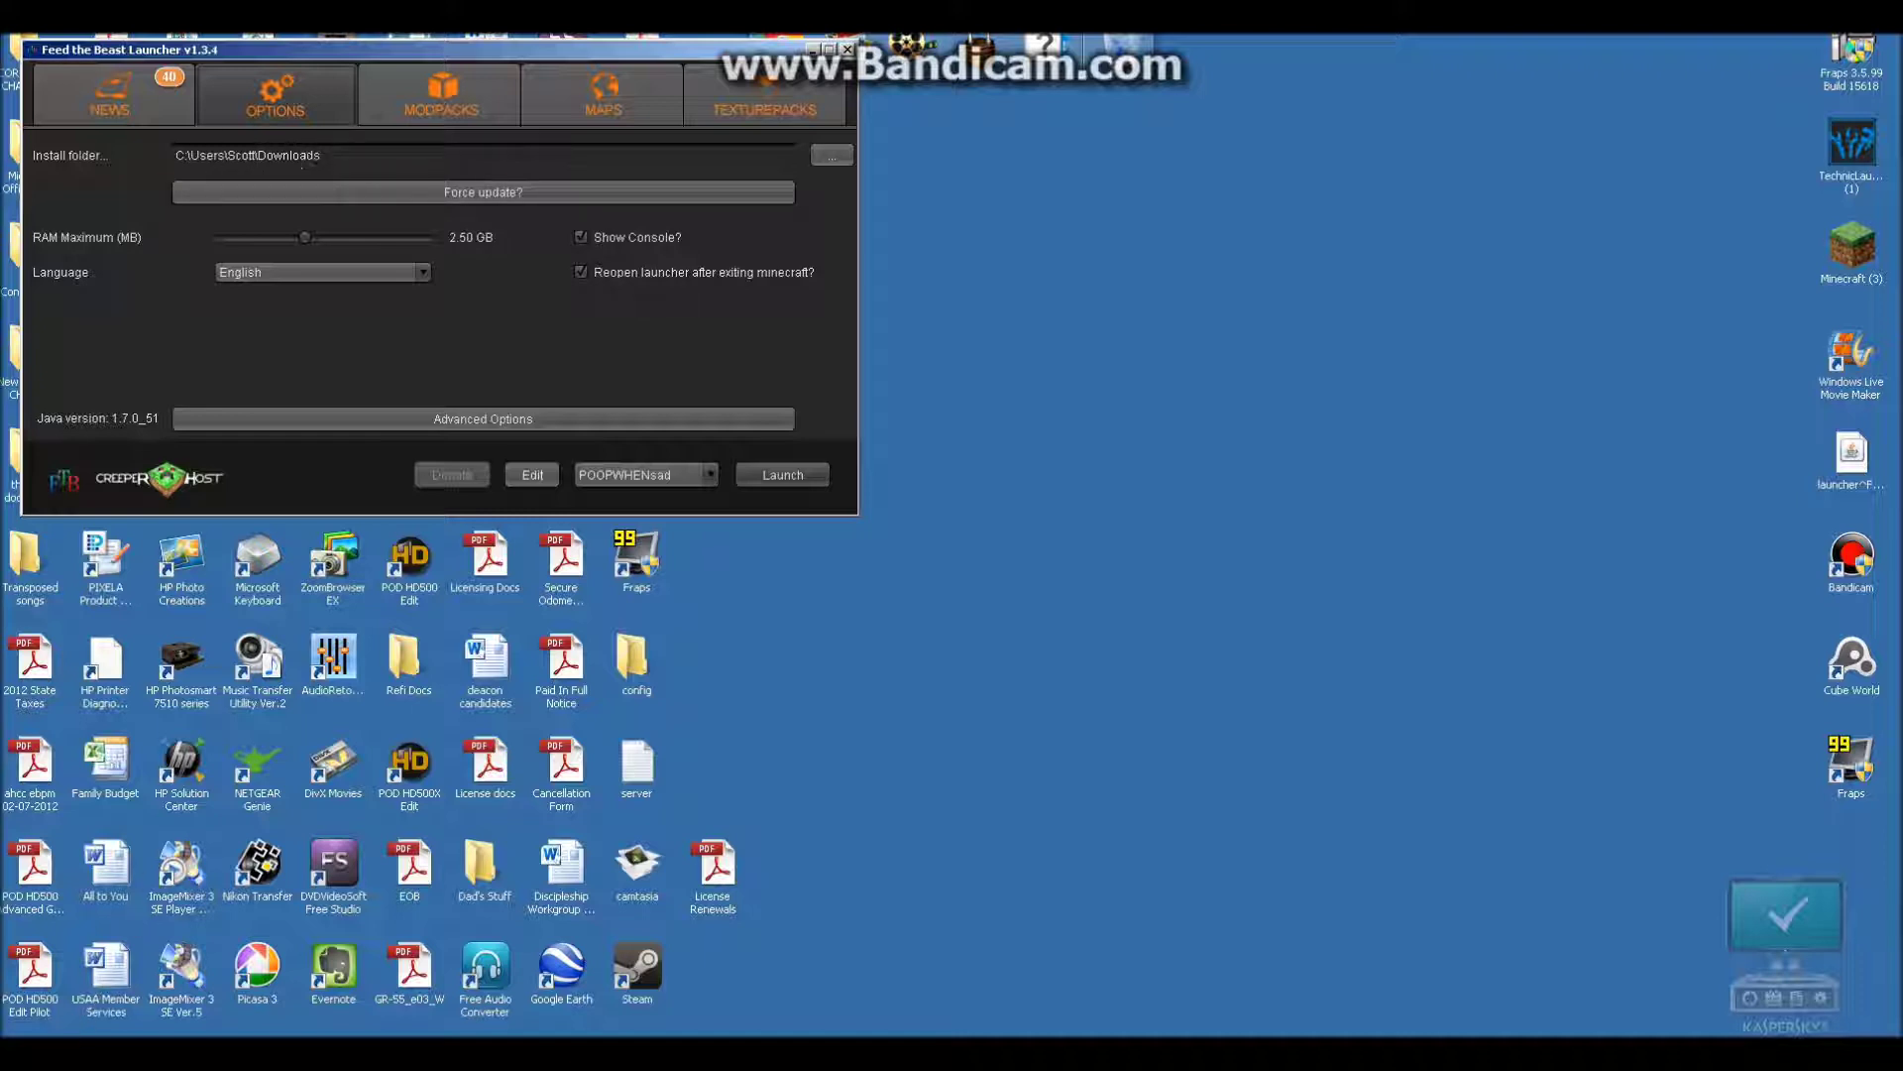
Launch Windows Explorer from the taskbar so the Libraries view appears beside the launcher
{"action": "left_click", "coordinate": [54, 1035]}
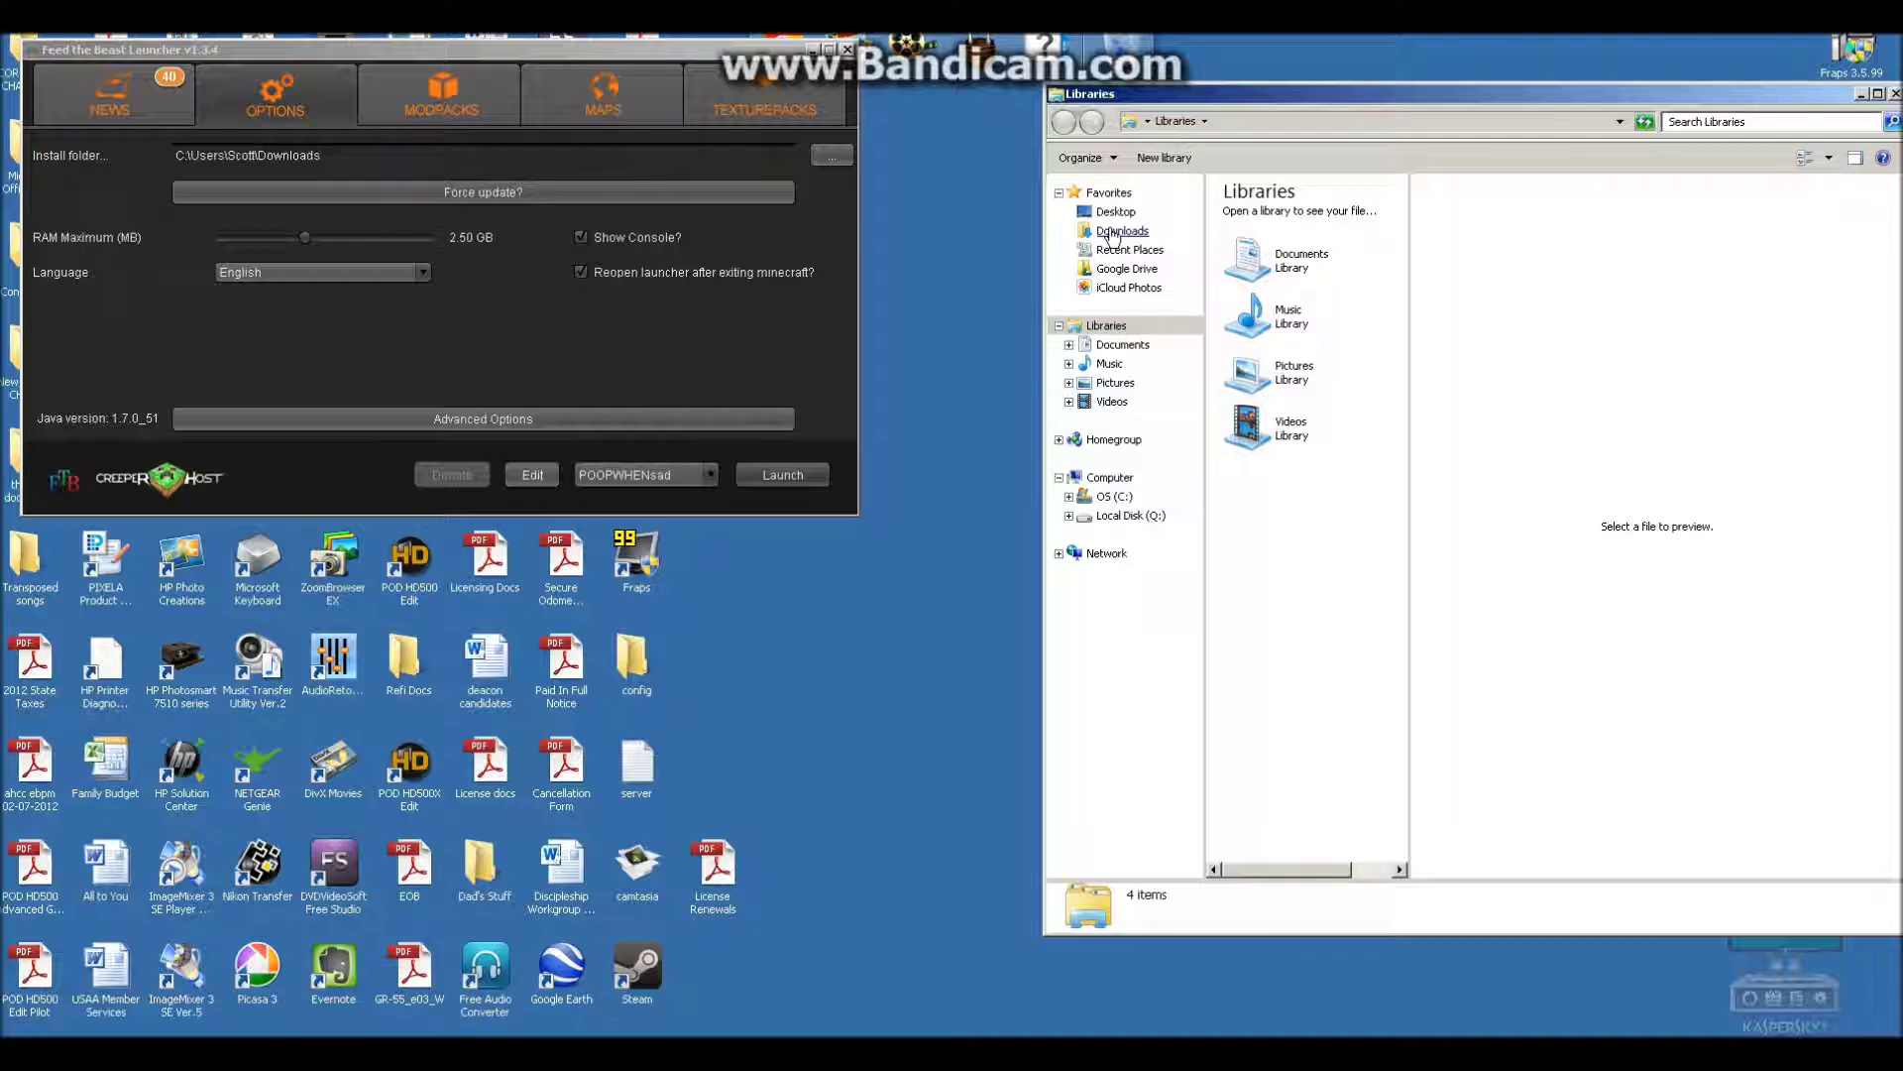
Browse to Downloads\Unleashed\minecraft\saves and move that window up and to the left
{"action": "left_click", "coordinate": [1119, 233]}
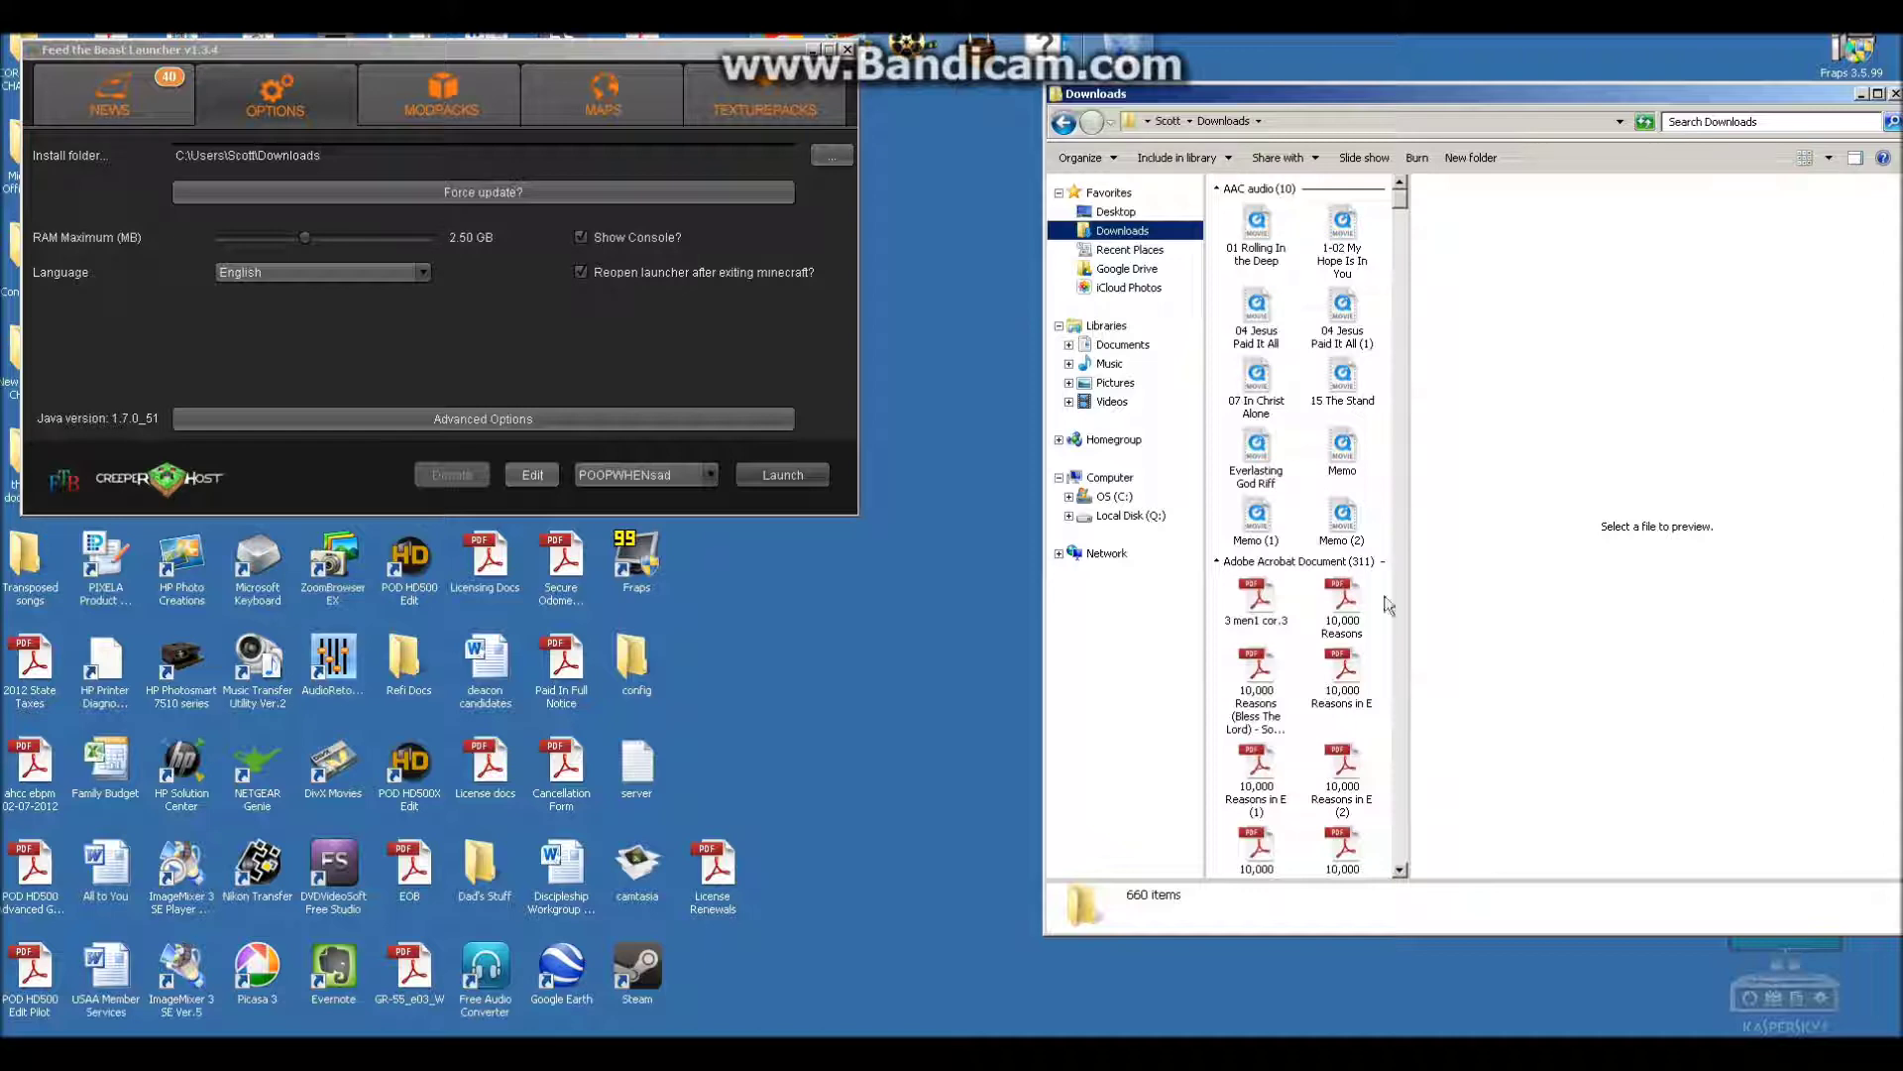
{"action": "left_click", "coordinate": [1401, 871]}
{"action": "left_click_drag", "start_coordinate": [1402, 869], "coordinate": [1406, 875]}
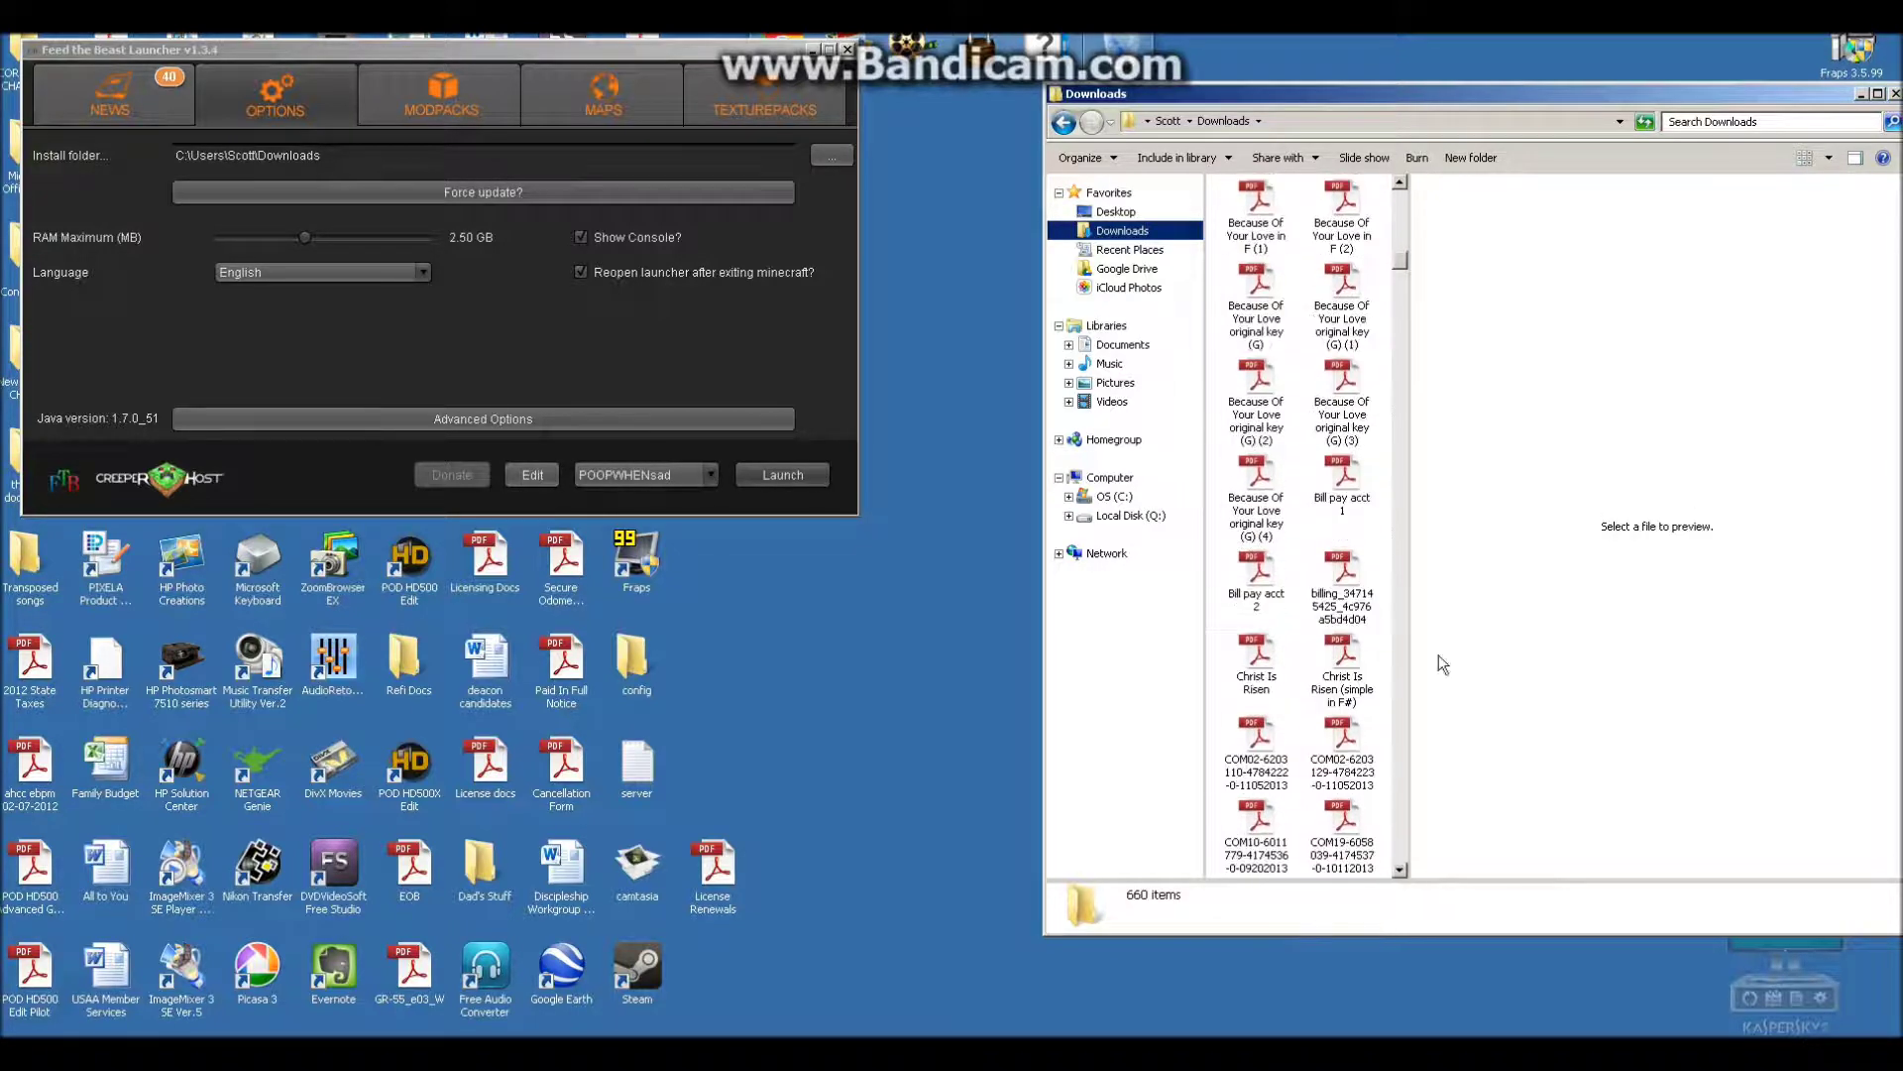
{"action": "left_click_drag", "start_coordinate": [1397, 284], "coordinate": [1398, 445]}
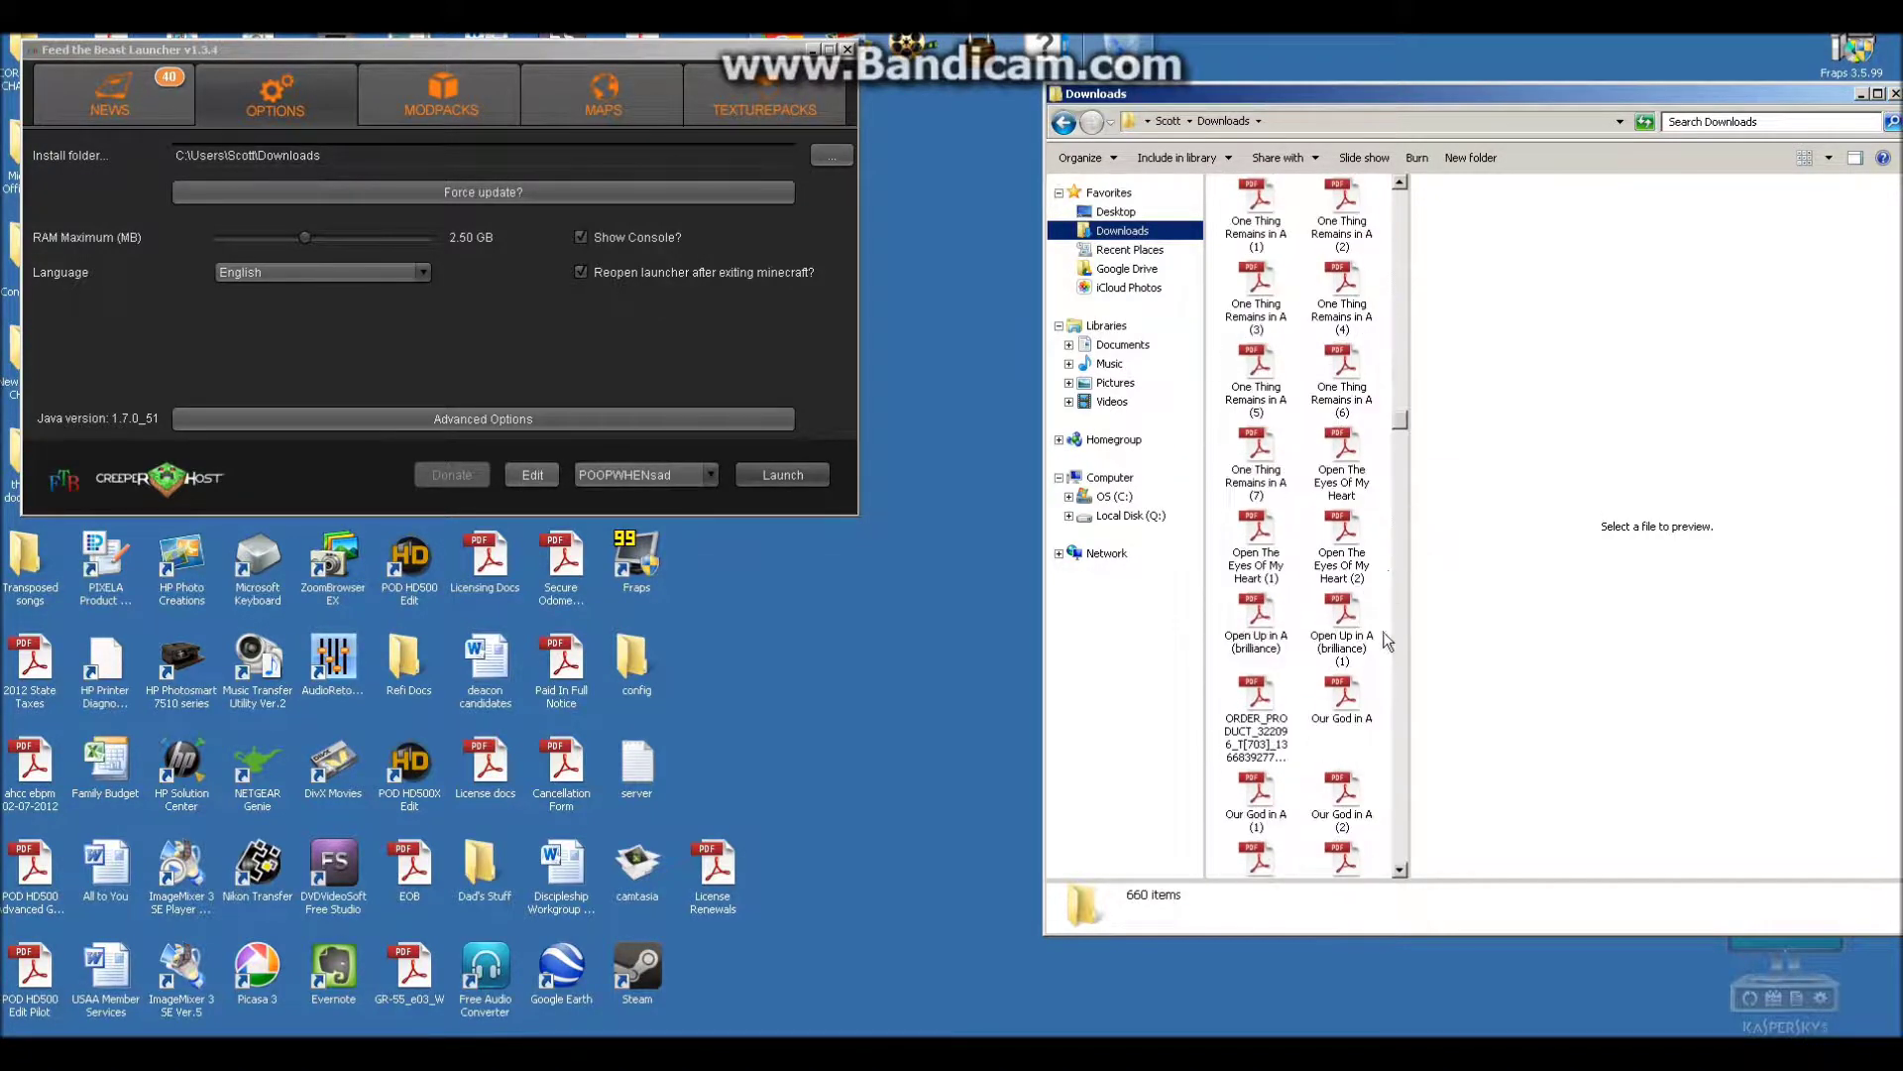
{"action": "left_click_drag", "start_coordinate": [1402, 419], "coordinate": [1398, 615]}
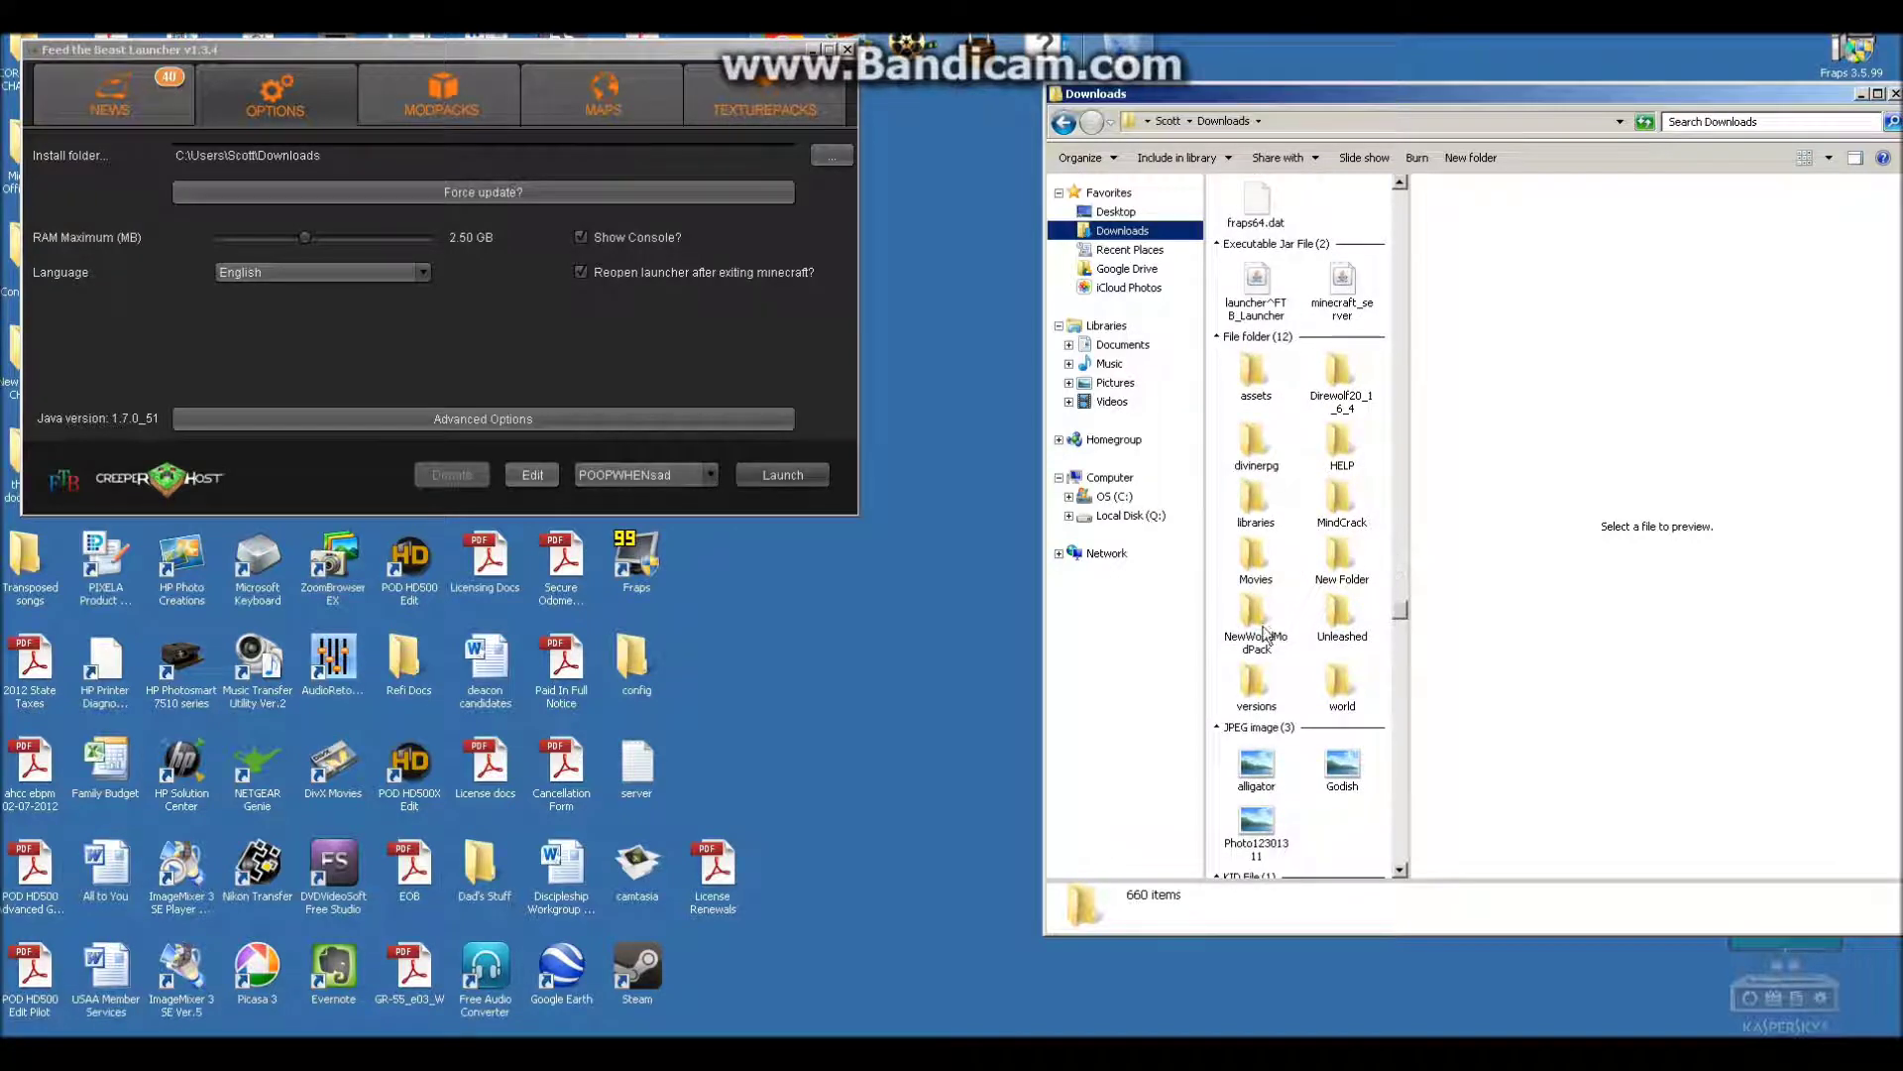
{"action": "double_click", "coordinate": [1339, 618]}
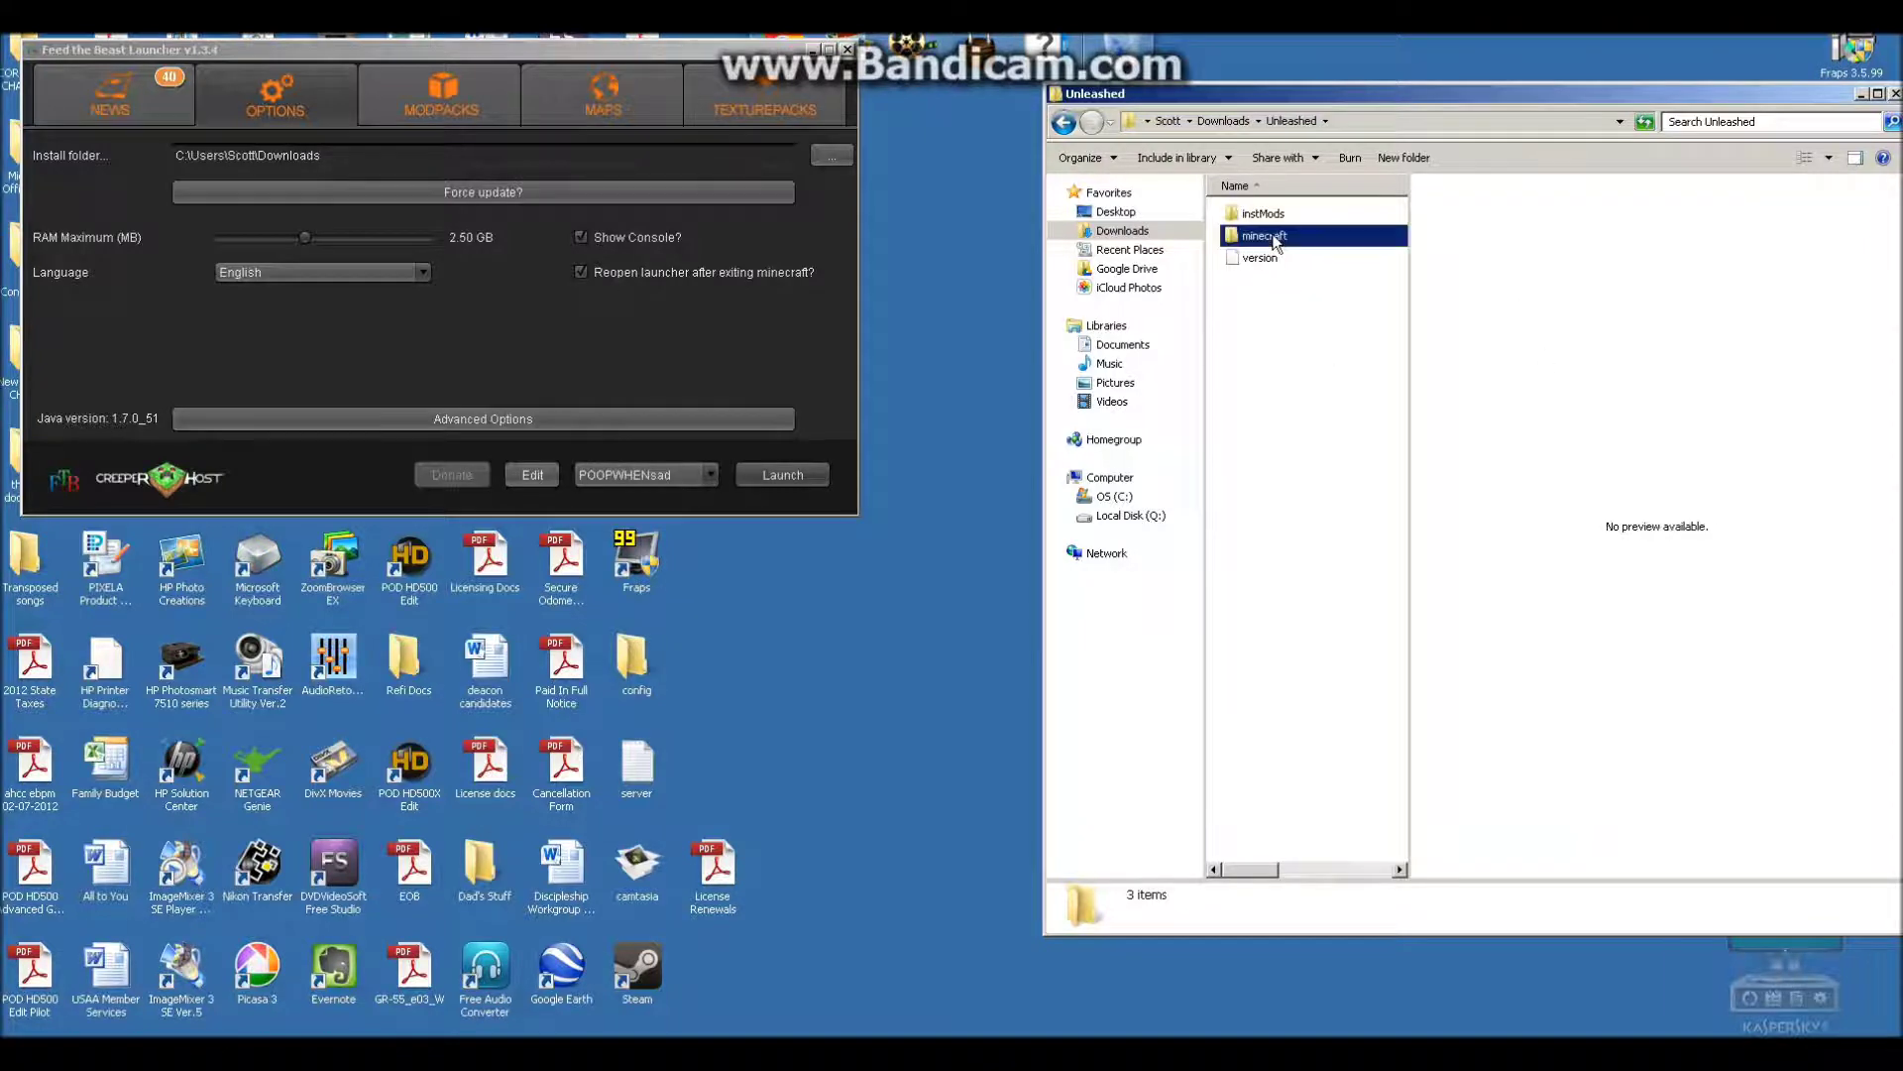
{"action": "double_click", "coordinate": [1267, 235]}
{"action": "double_click", "coordinate": [1264, 411]}
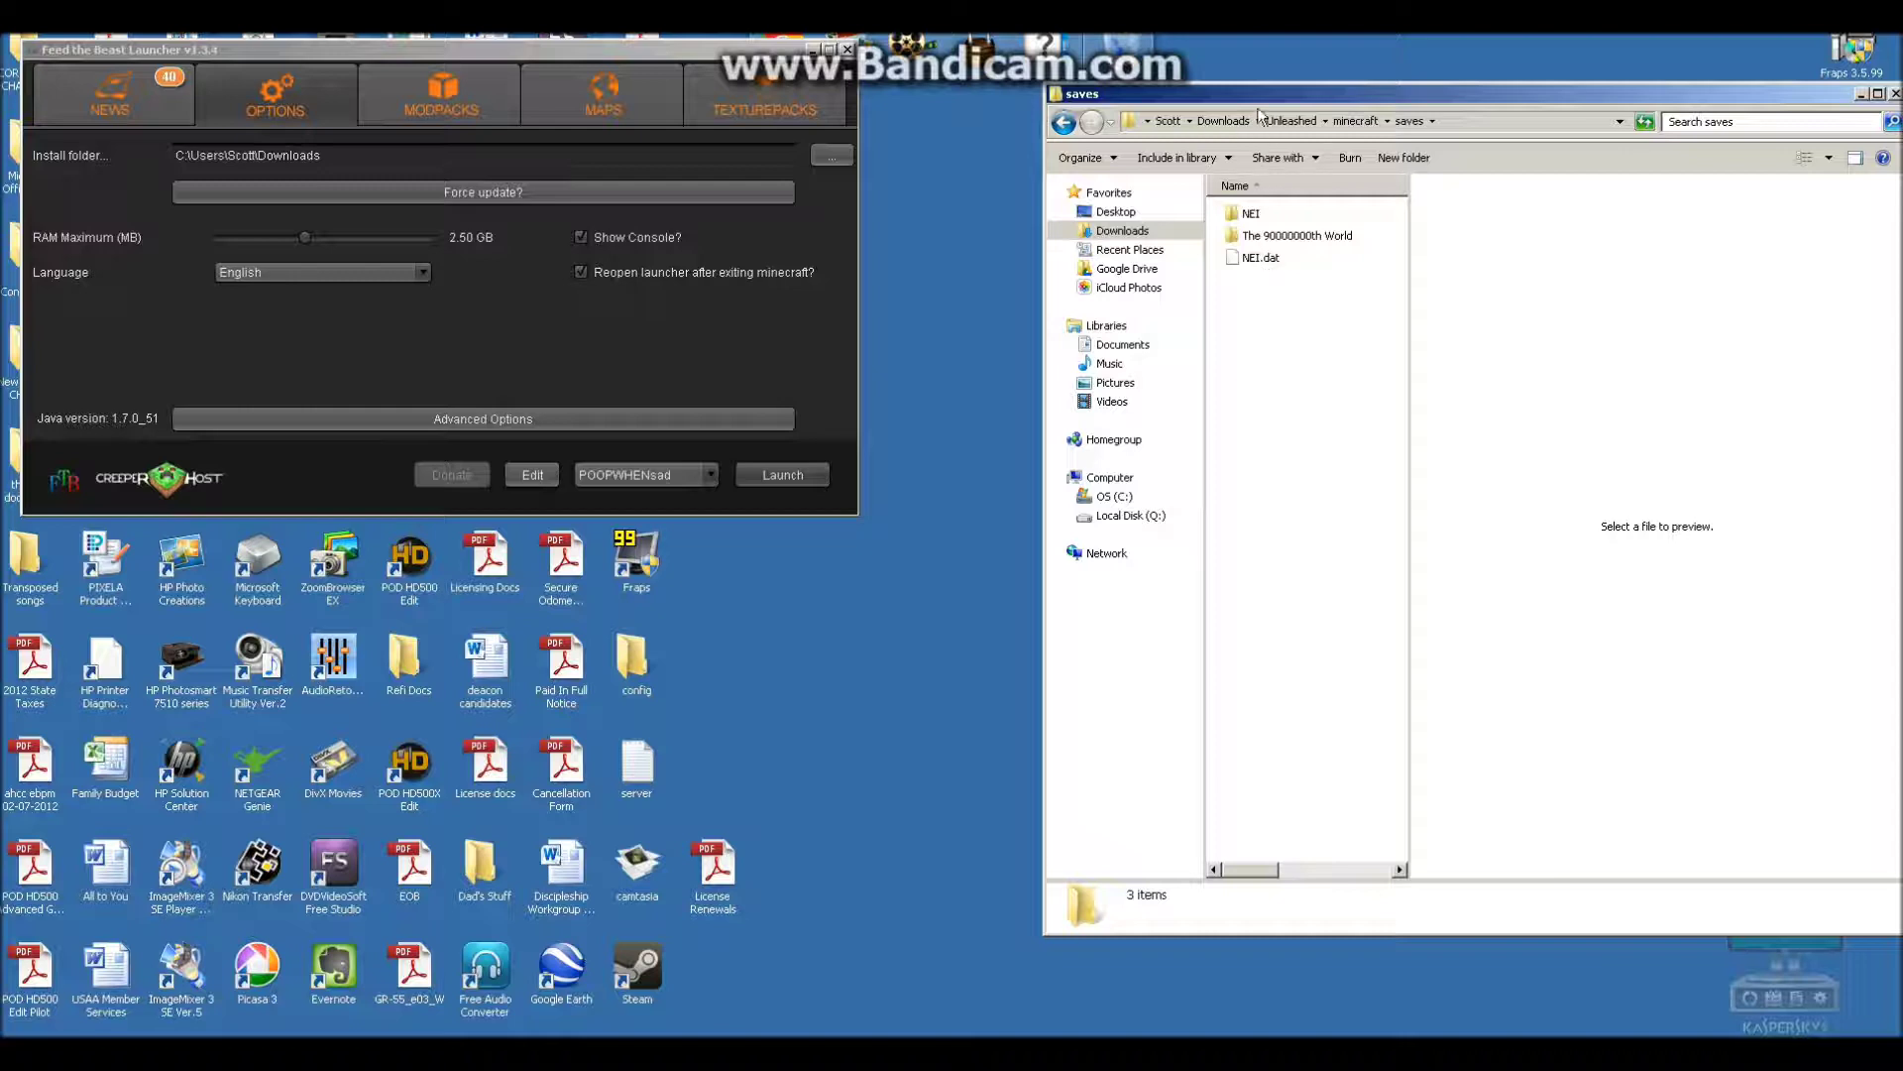
{"action": "left_click_drag", "start_coordinate": [1263, 99], "coordinate": [1096, 87]}
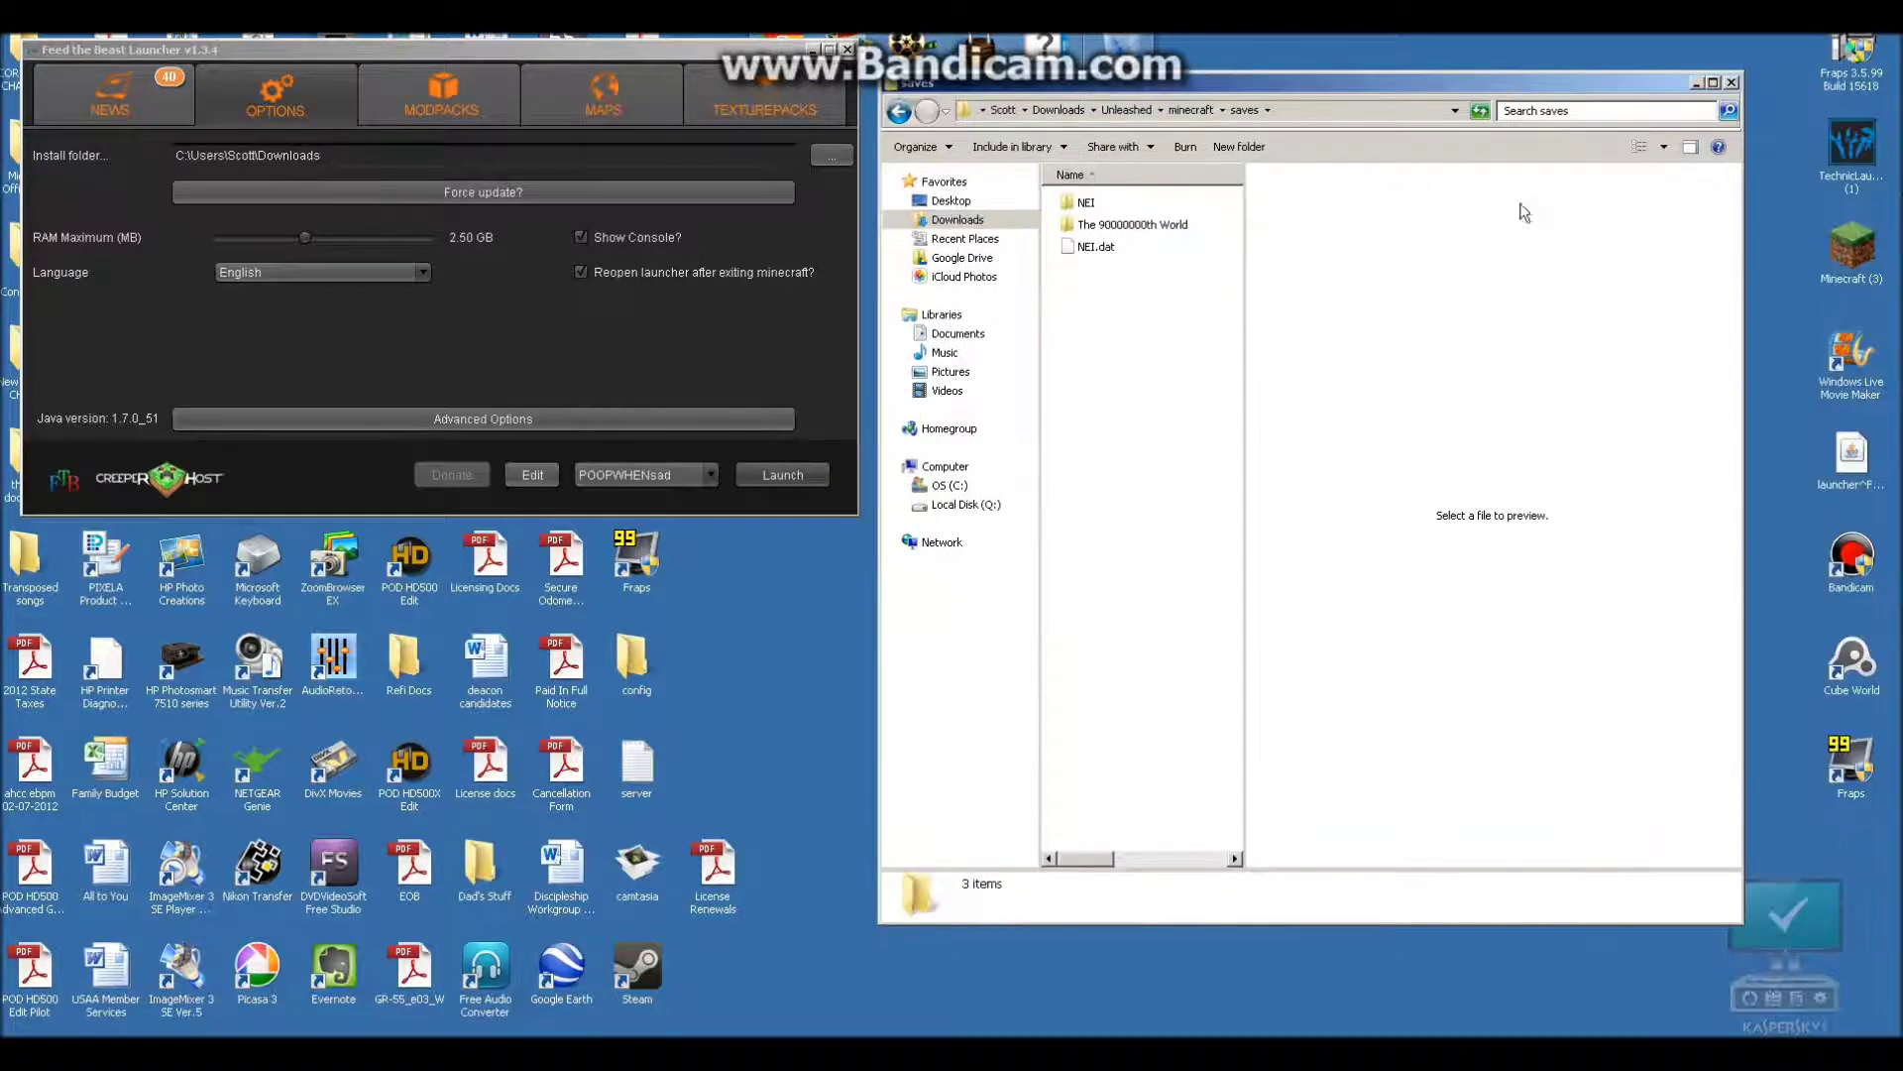
Search %appdata% from the Start menu and open the Roaming folder
{"action": "left_click", "coordinate": [10, 1039]}
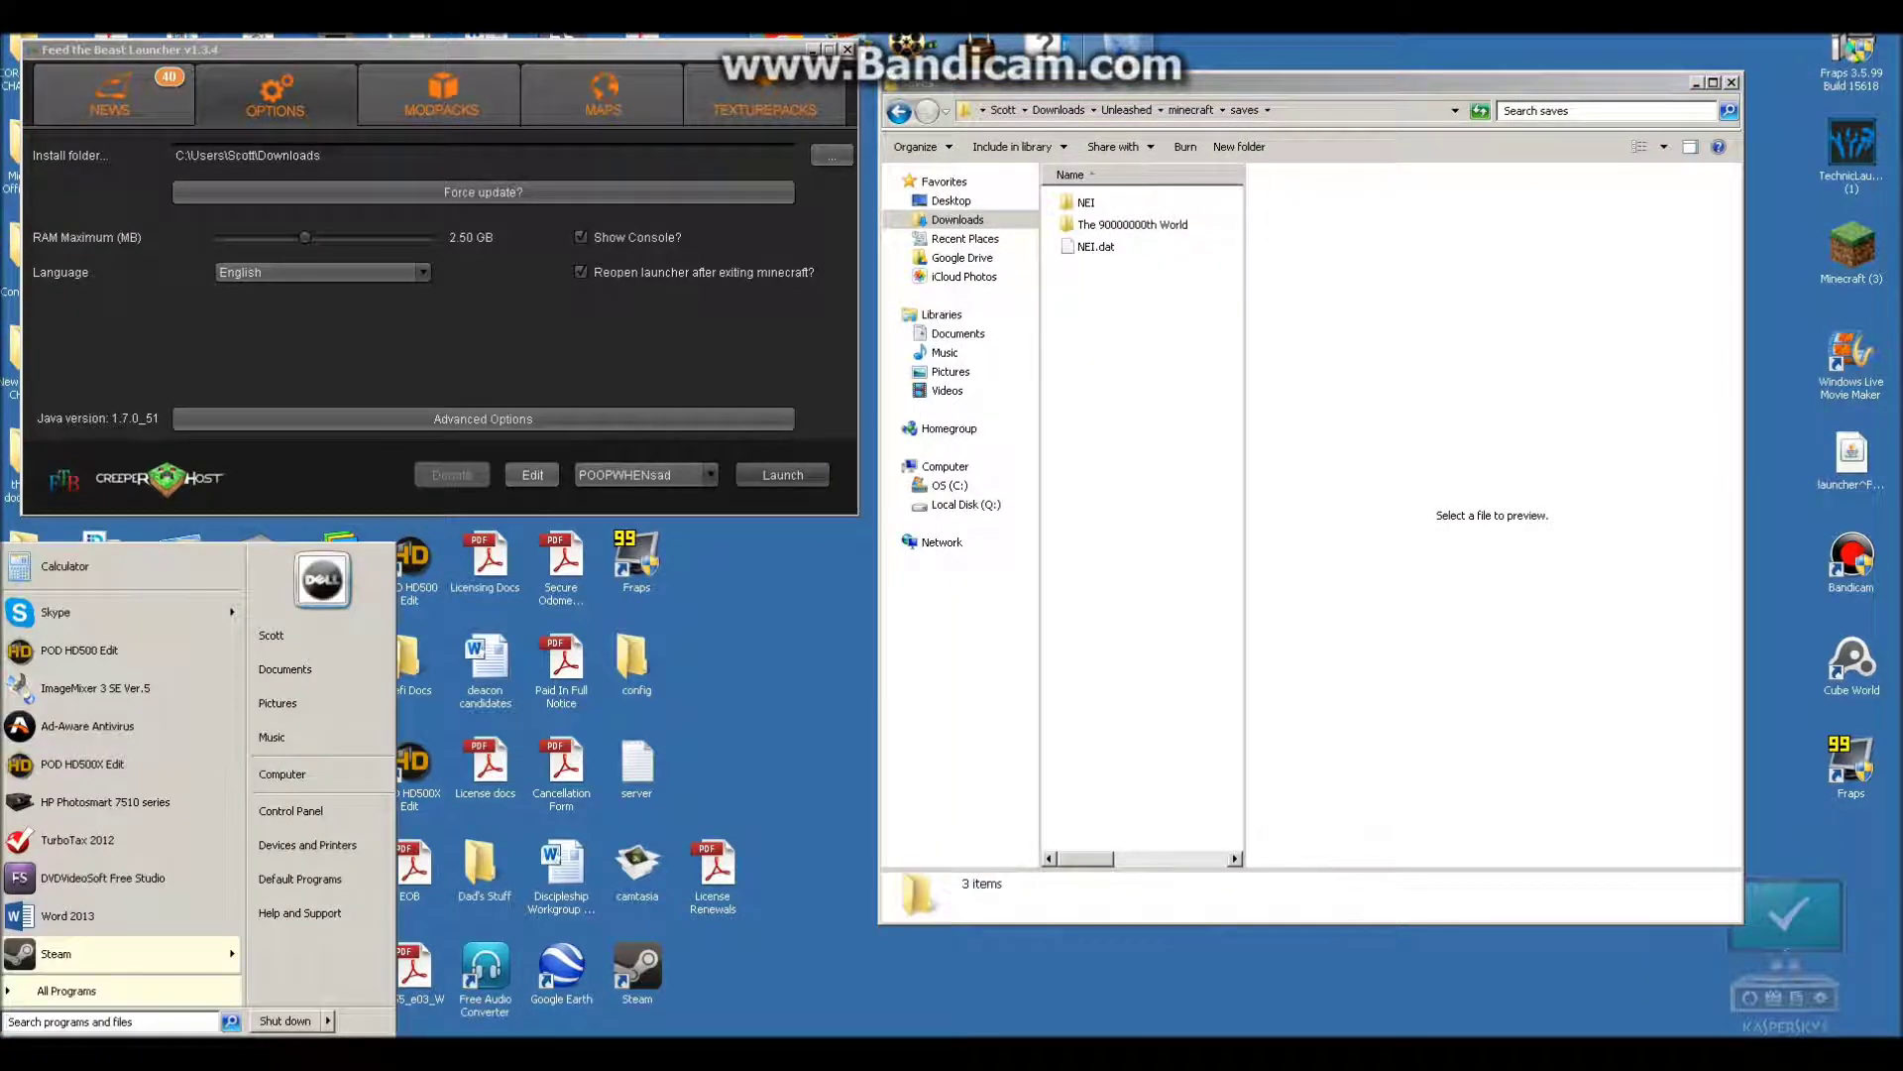
{"action": "type", "text": "%appd"}
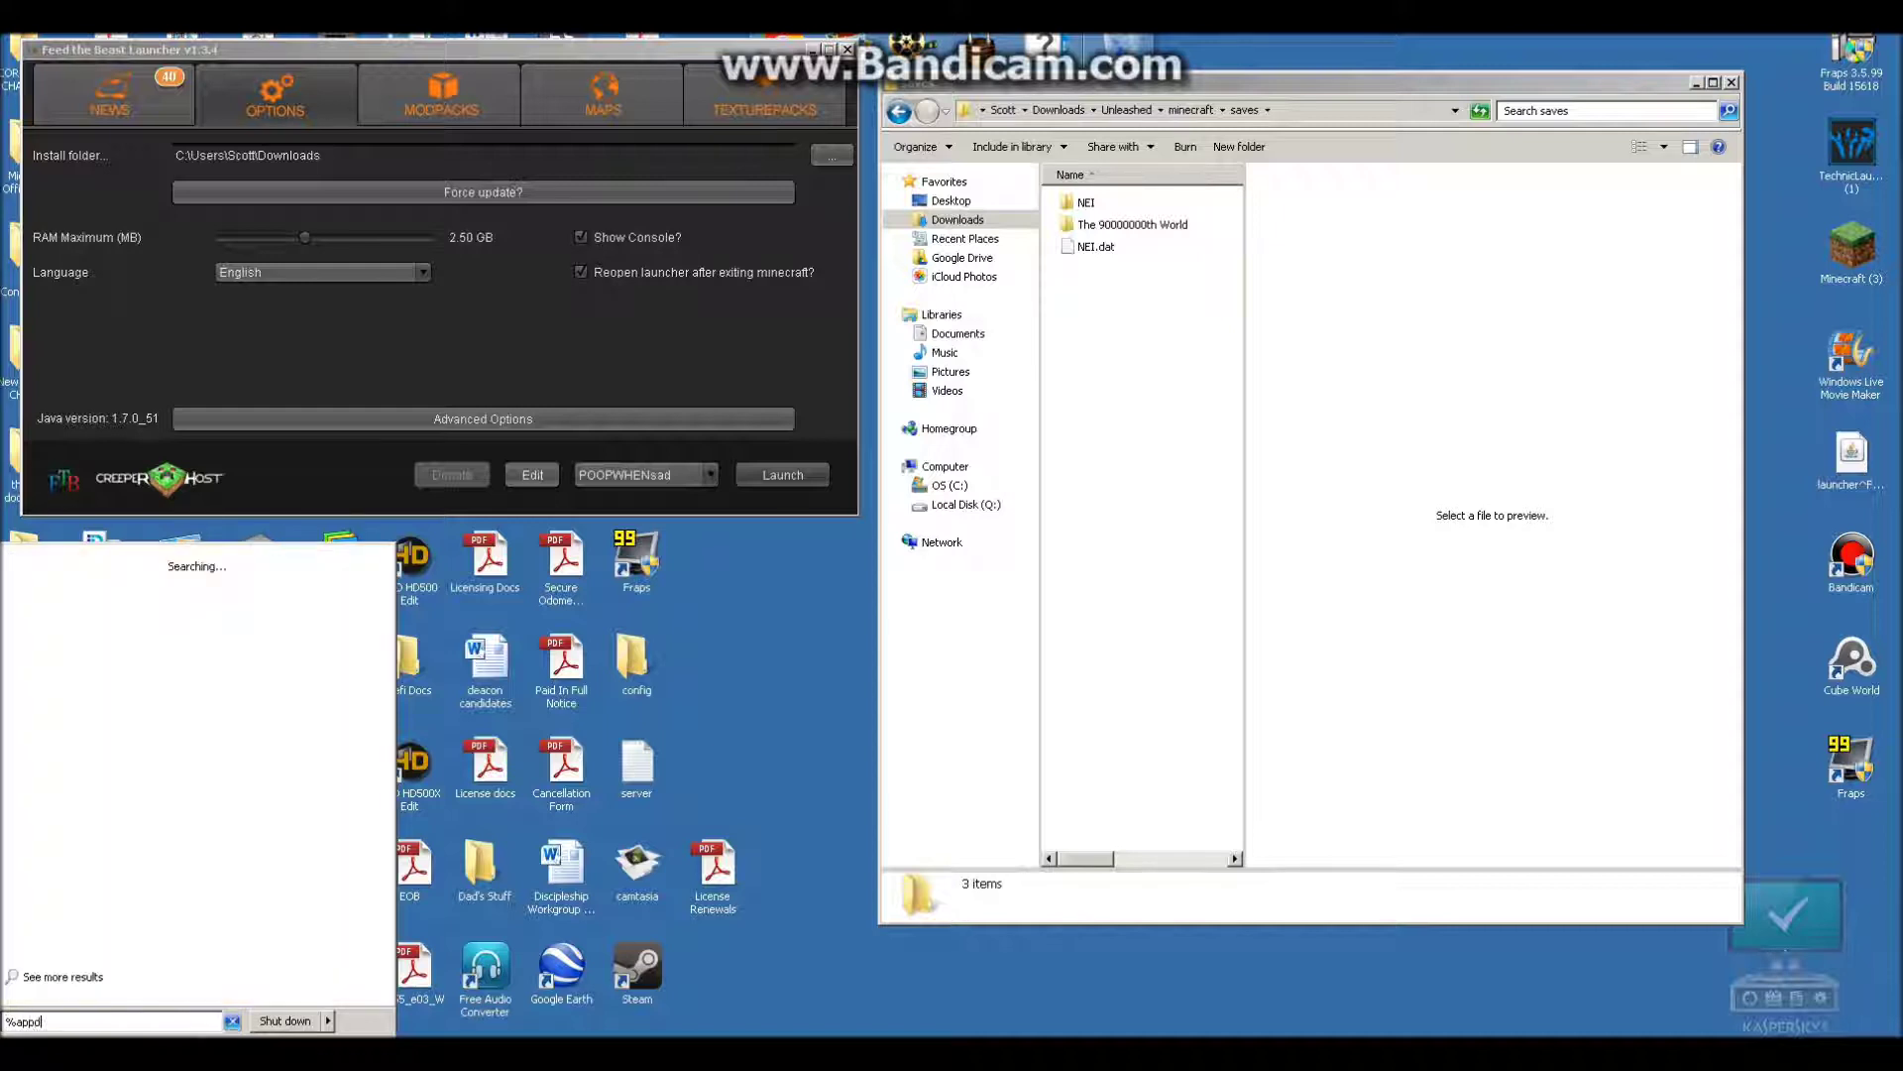
{"action": "type", "text": "ata%"}
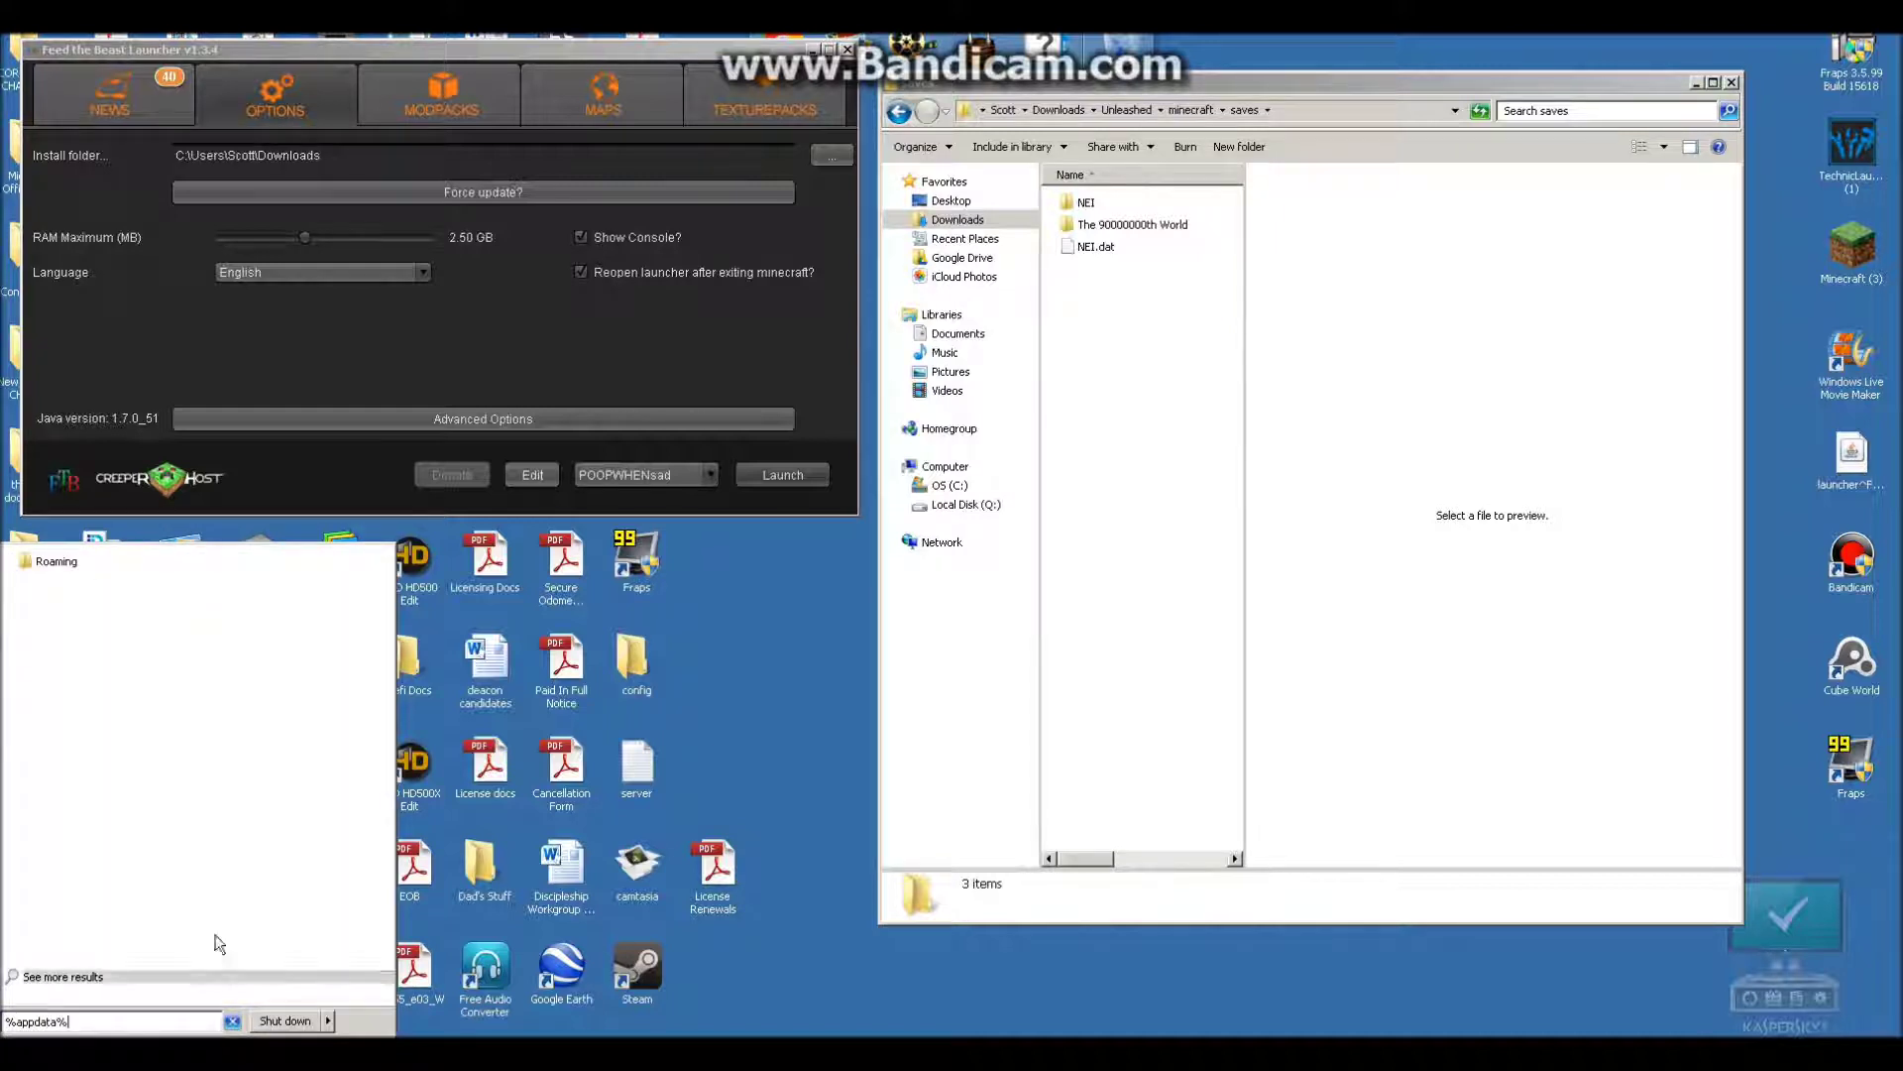
{"action": "left_click", "coordinate": [77, 574]}
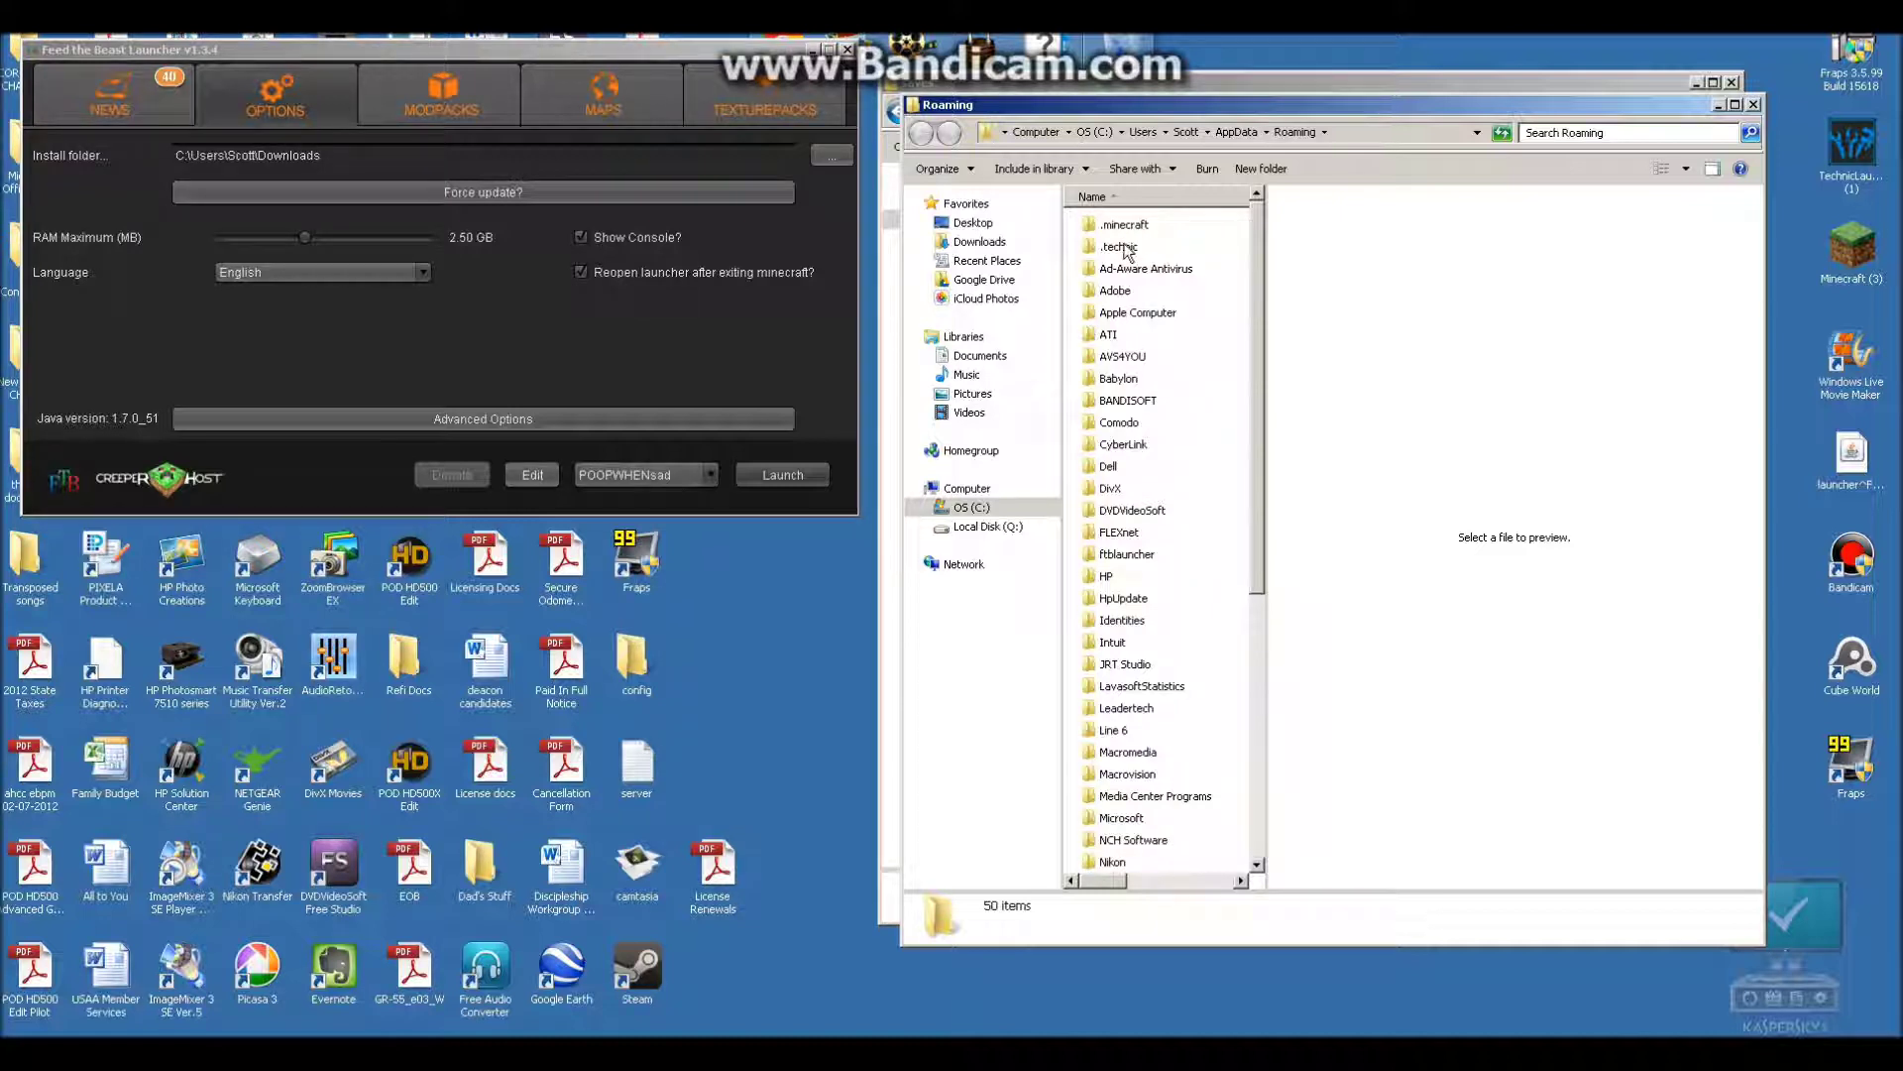
Browse to .technic\modpacks\slpack\saves and place it beside the Unleashed saves window
{"action": "double_click", "coordinate": [1118, 248]}
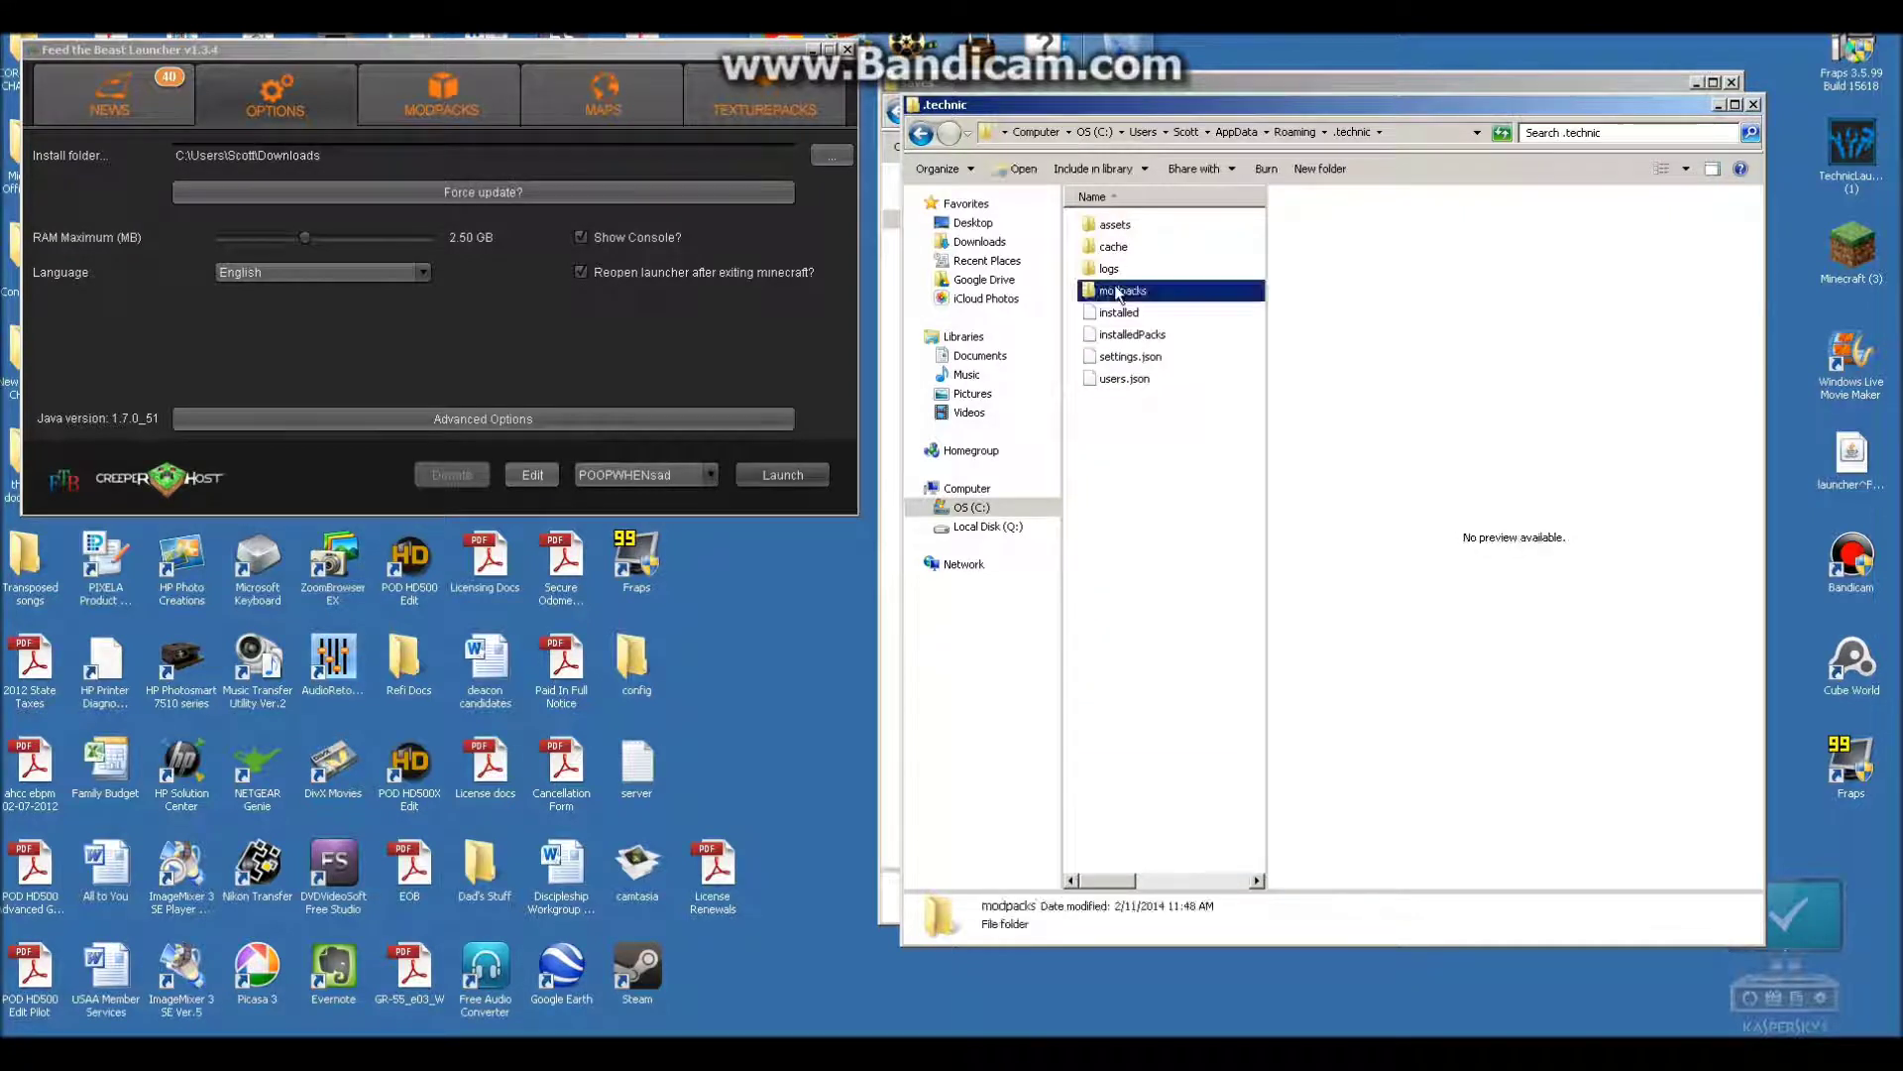
{"action": "double_click", "coordinate": [1118, 290]}
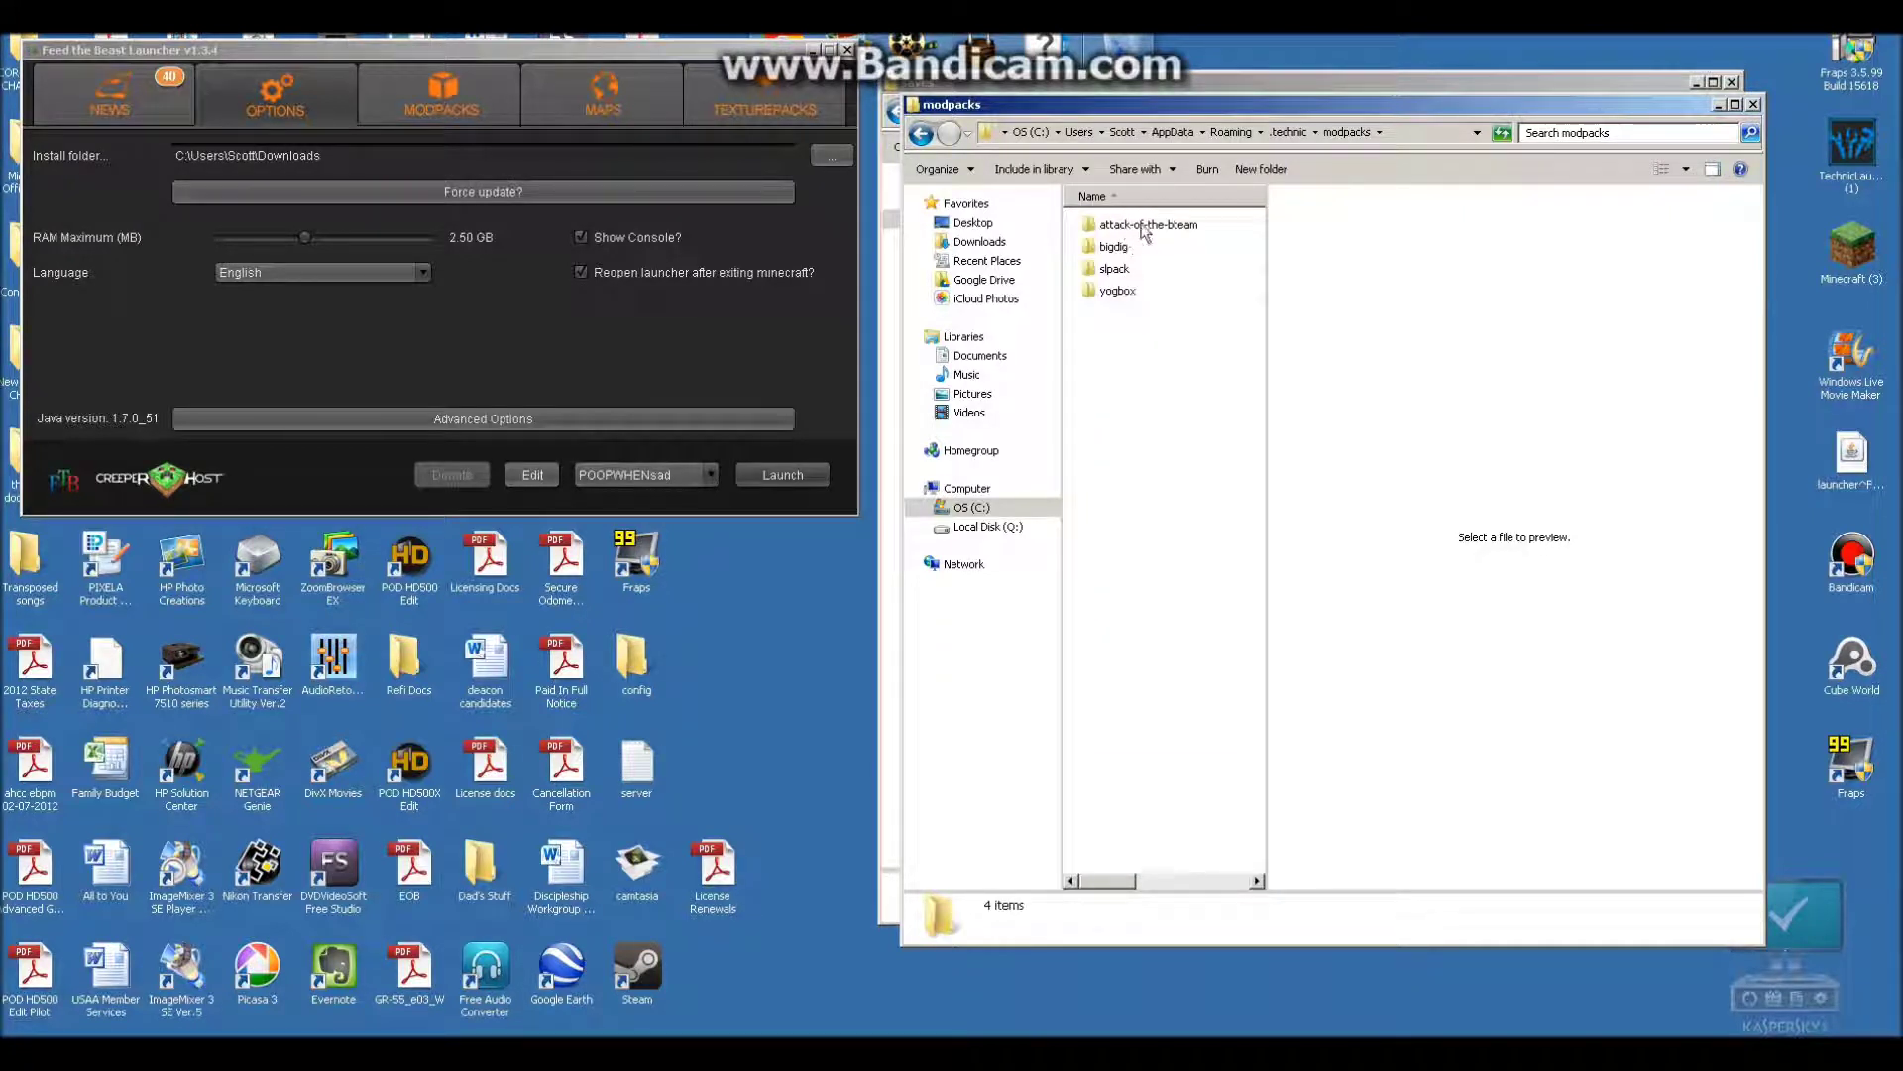
{"action": "double_click", "coordinate": [1119, 271]}
{"action": "left_click", "coordinate": [1117, 469]}
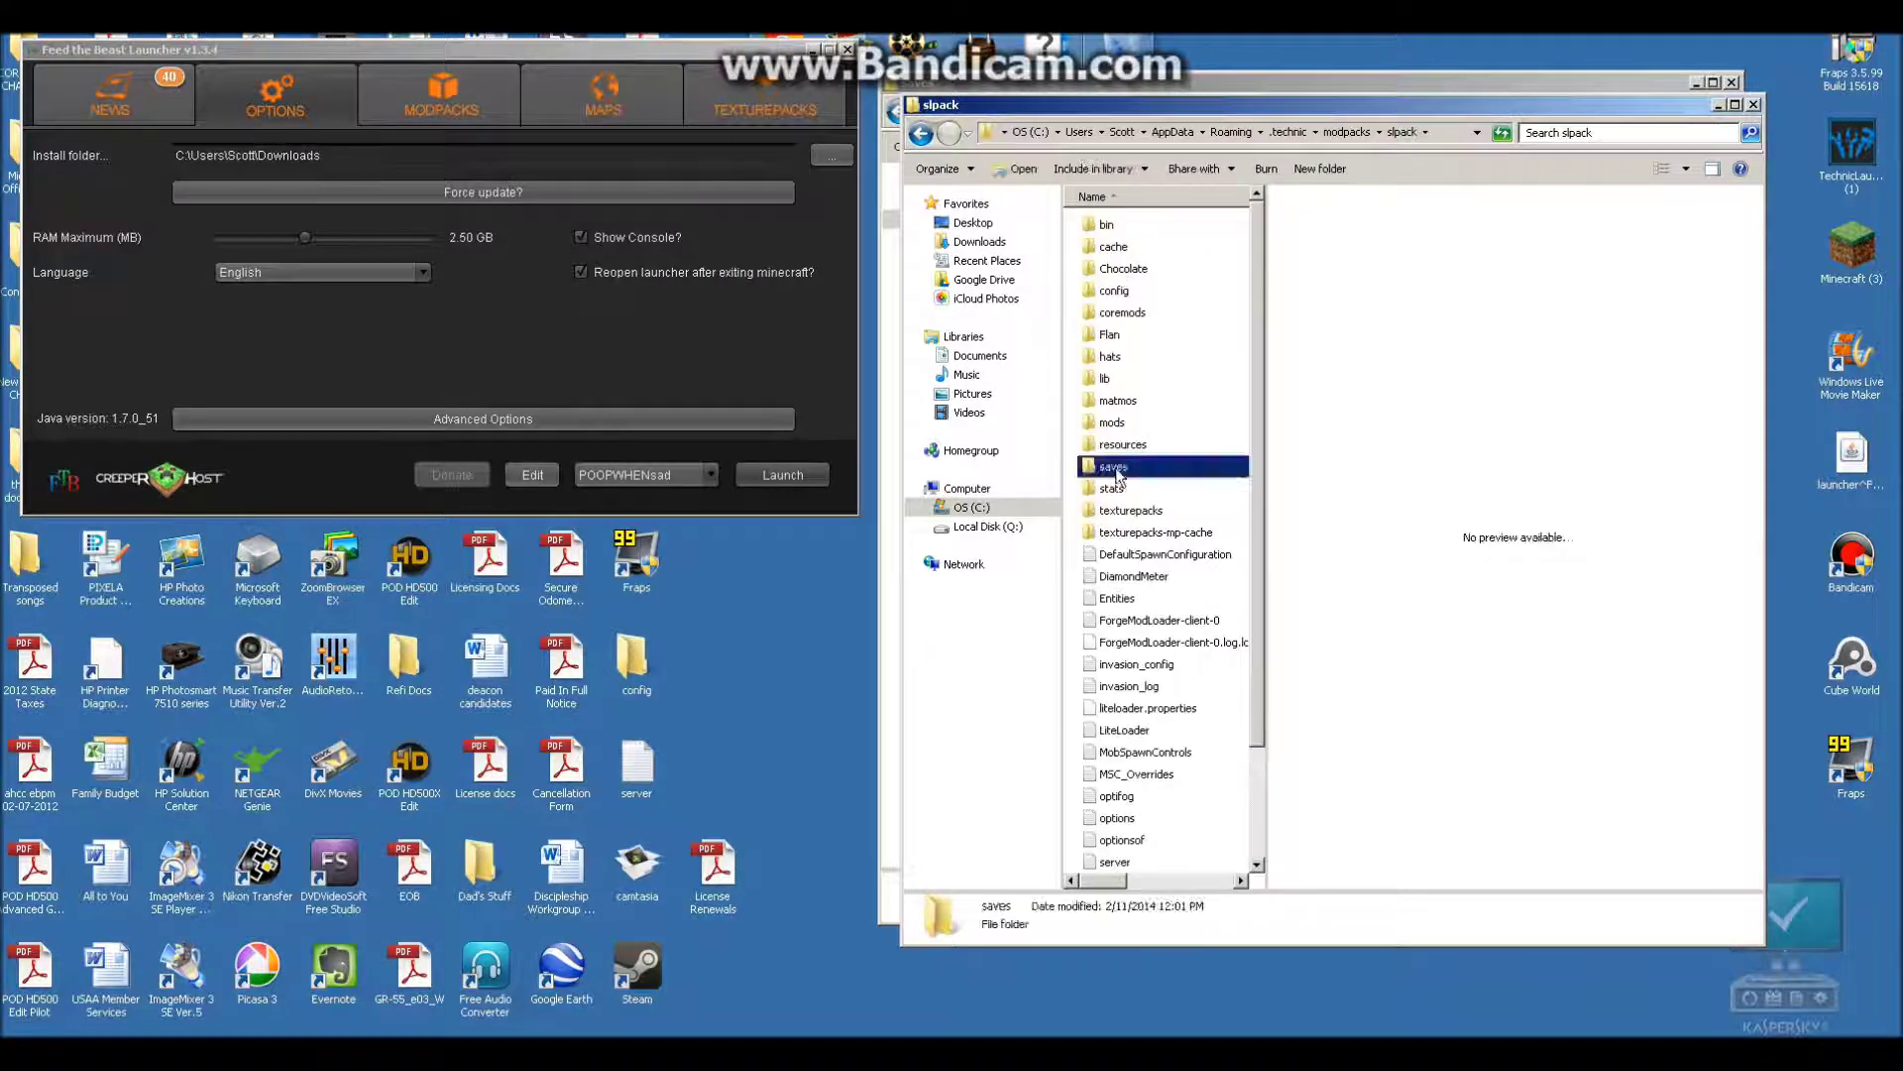
{"action": "double_click", "coordinate": [1117, 469]}
{"action": "mouse_move", "coordinate": [1086, 108]}
{"action": "left_mouse_down"}
{"action": "mouse_move", "coordinate": [578, 170]}
{"action": "mouse_move", "coordinate": [471, 128]}
{"action": "left_mouse_up"}
{"action": "left_click_drag", "start_coordinate": [1154, 79], "coordinate": [1560, 159]}
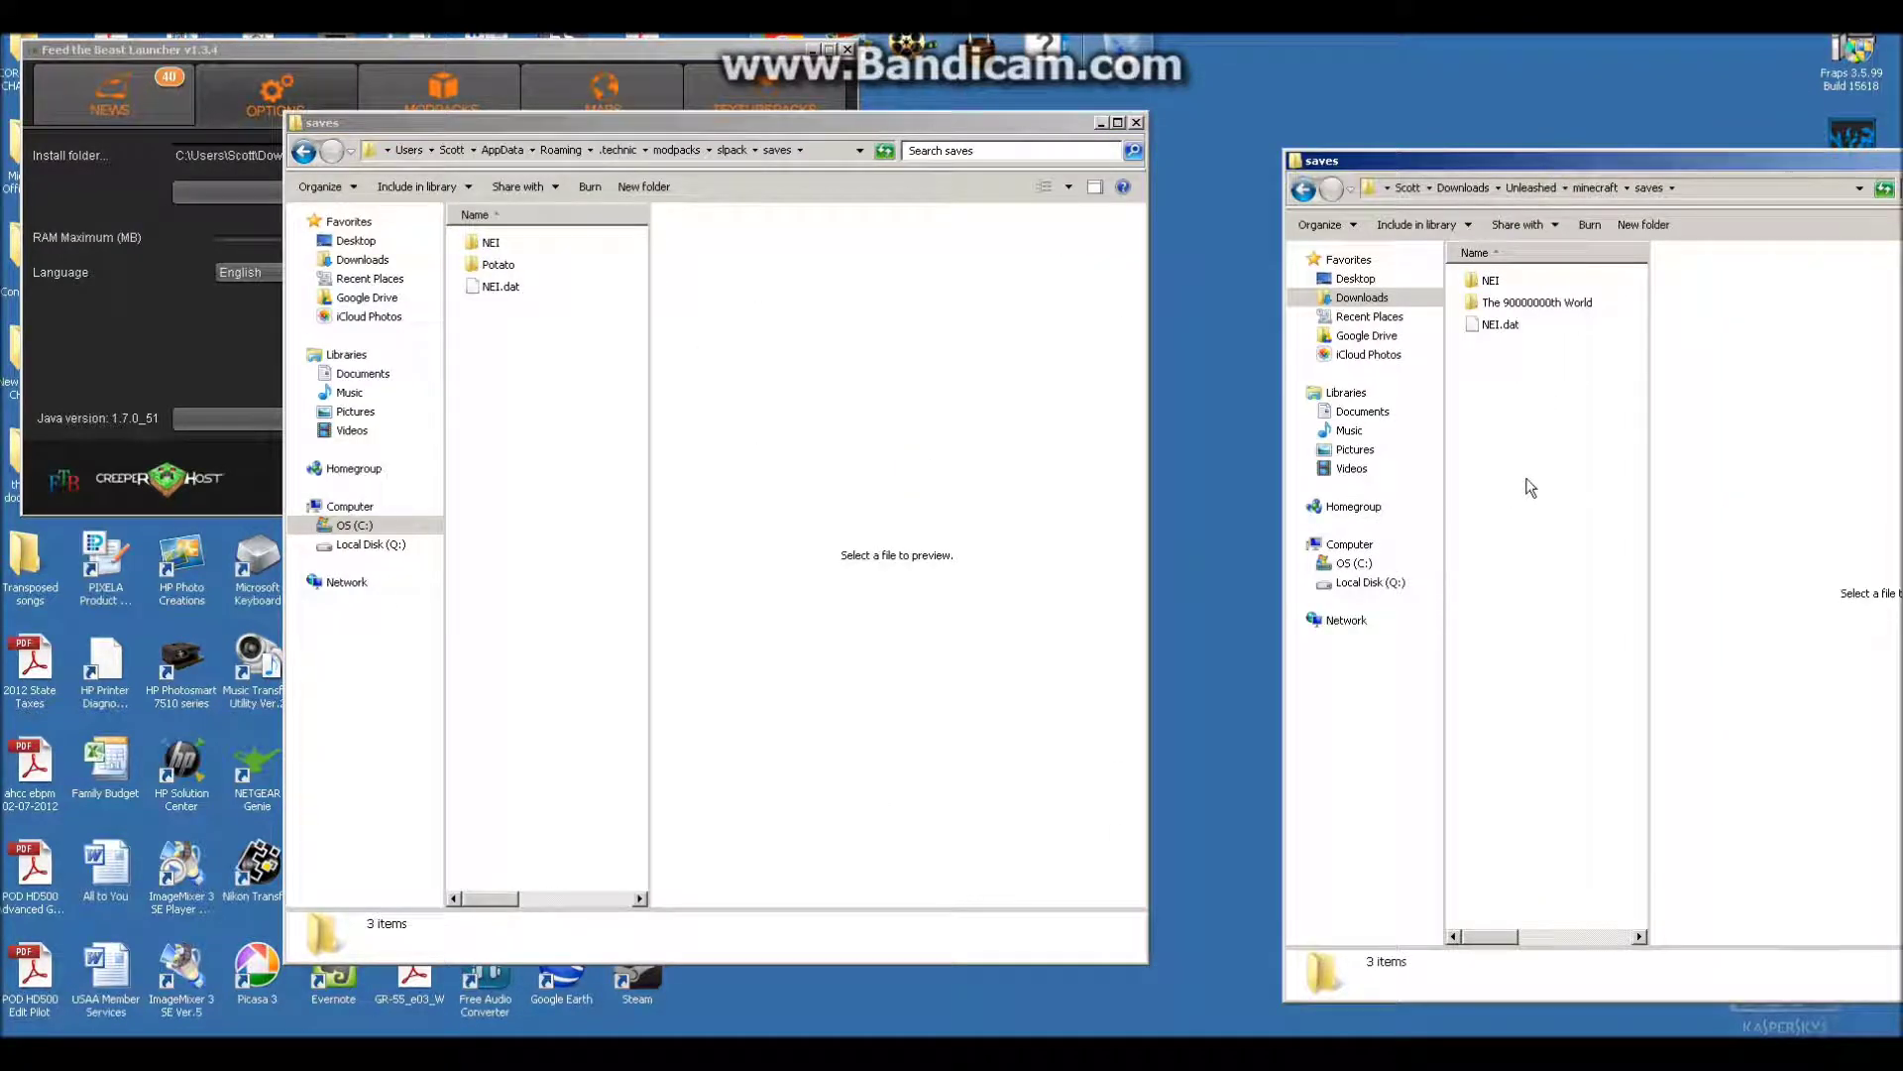
Select the world folder, NEI and NEI.dat in Unleashed saves and drag them into slpack saves
{"action": "left_click_drag", "start_coordinate": [1527, 486], "coordinate": [1541, 301]}
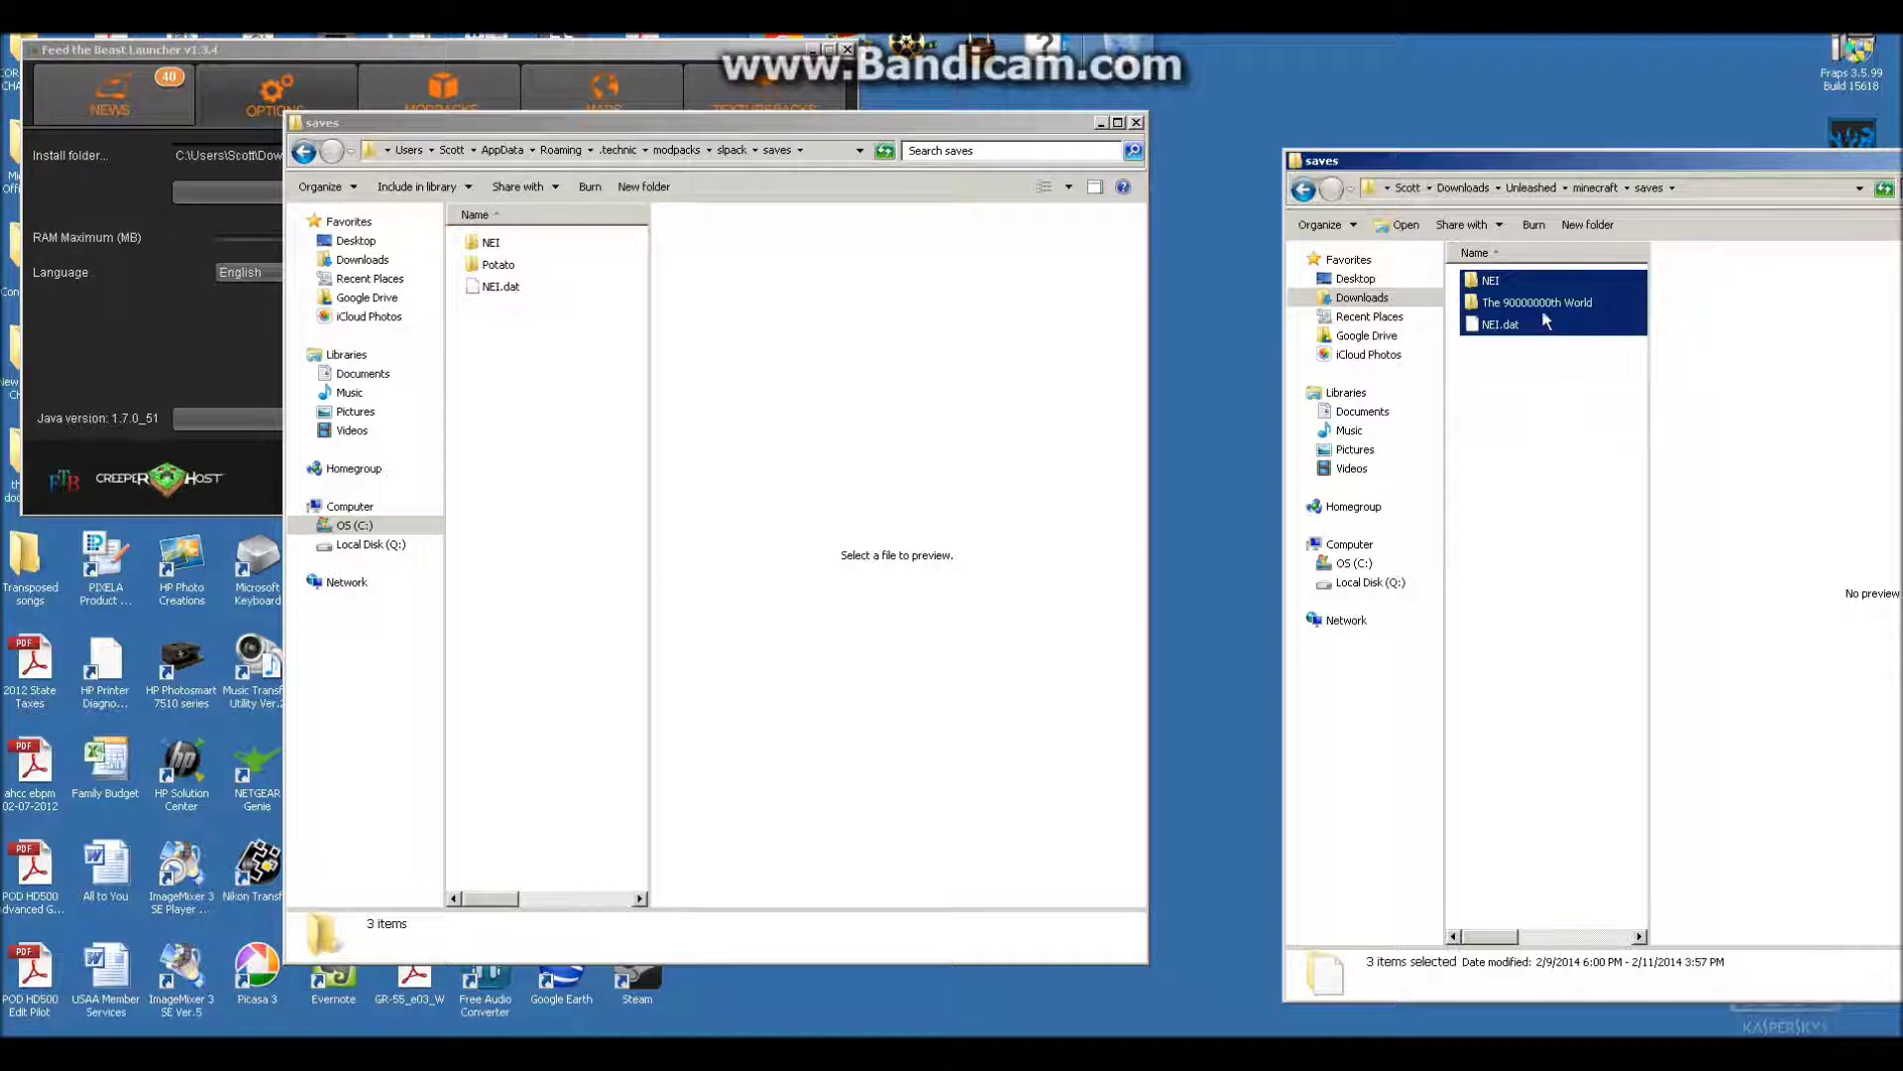
{"action": "left_click_drag", "start_coordinate": [1564, 305], "coordinate": [518, 391]}
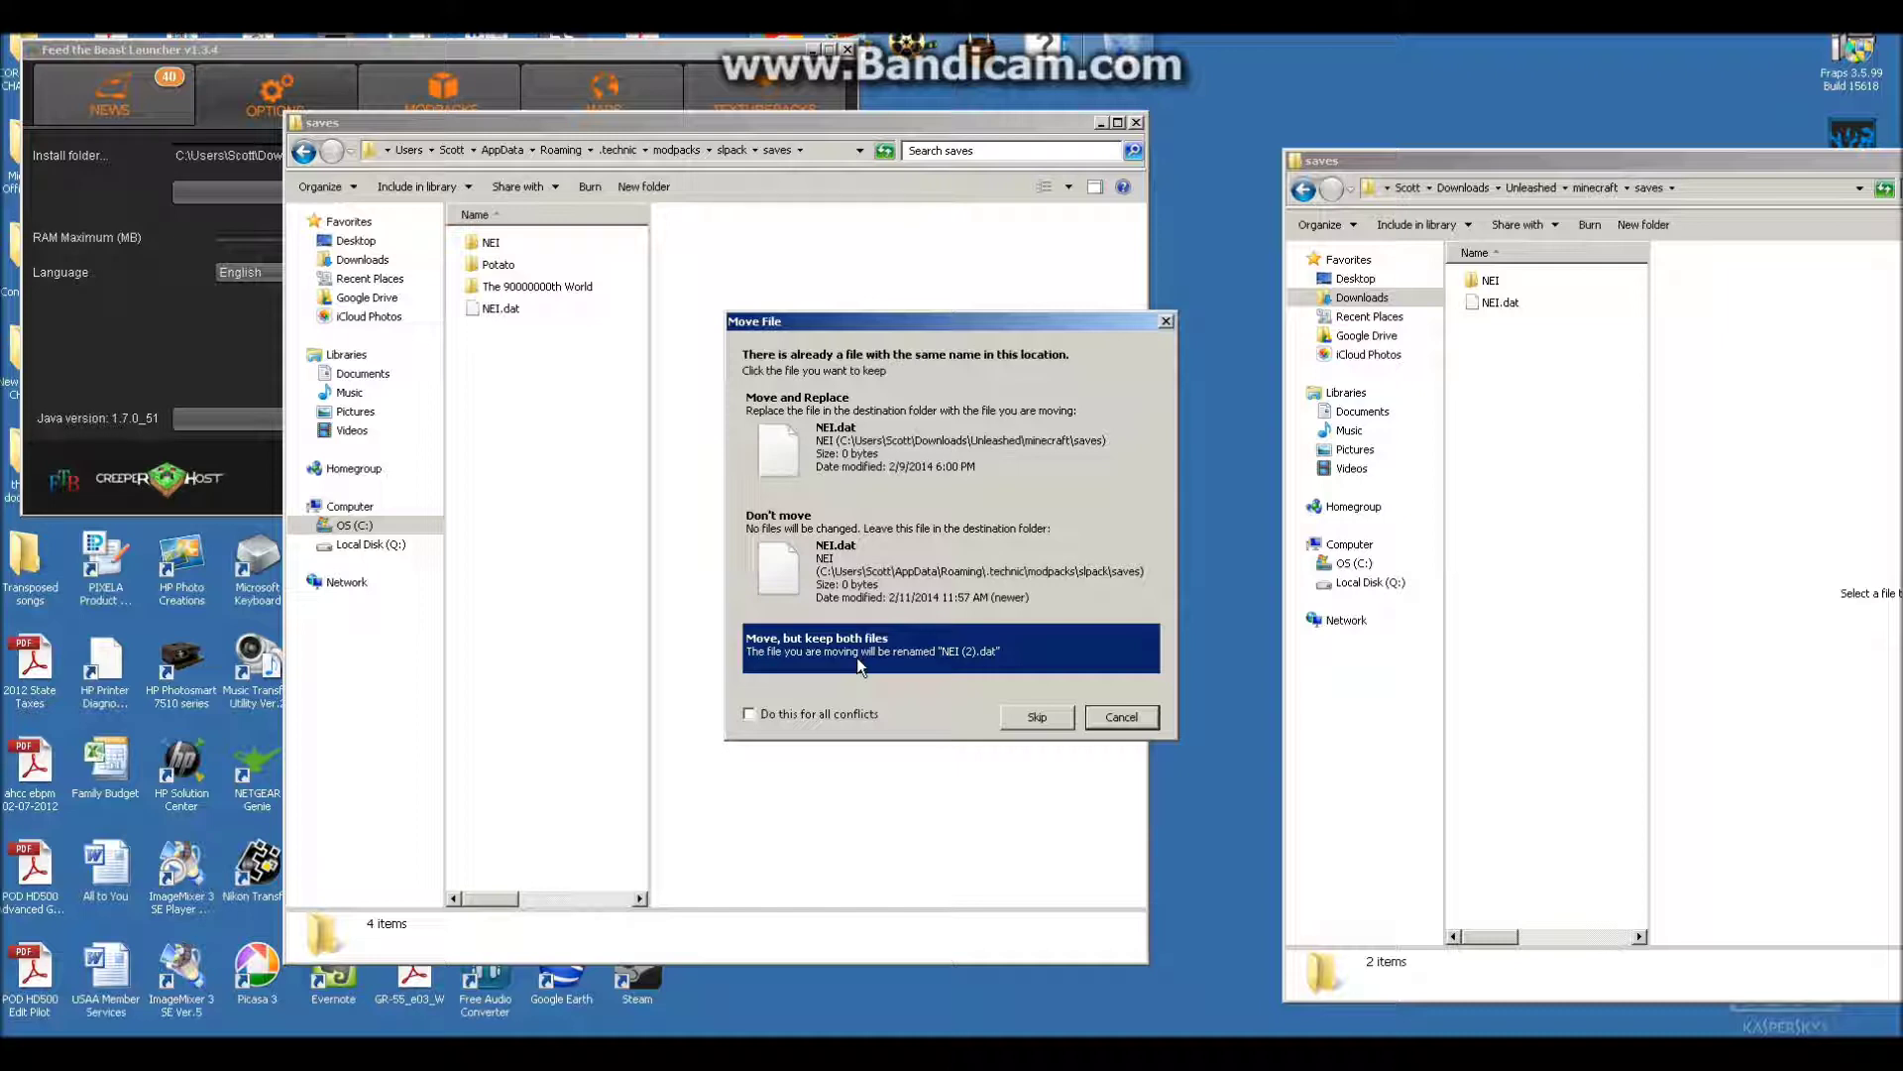
Keep both NEI.dat files, approve merging the NEI folders, and clear the selection
{"action": "left_click", "coordinate": [921, 637]}
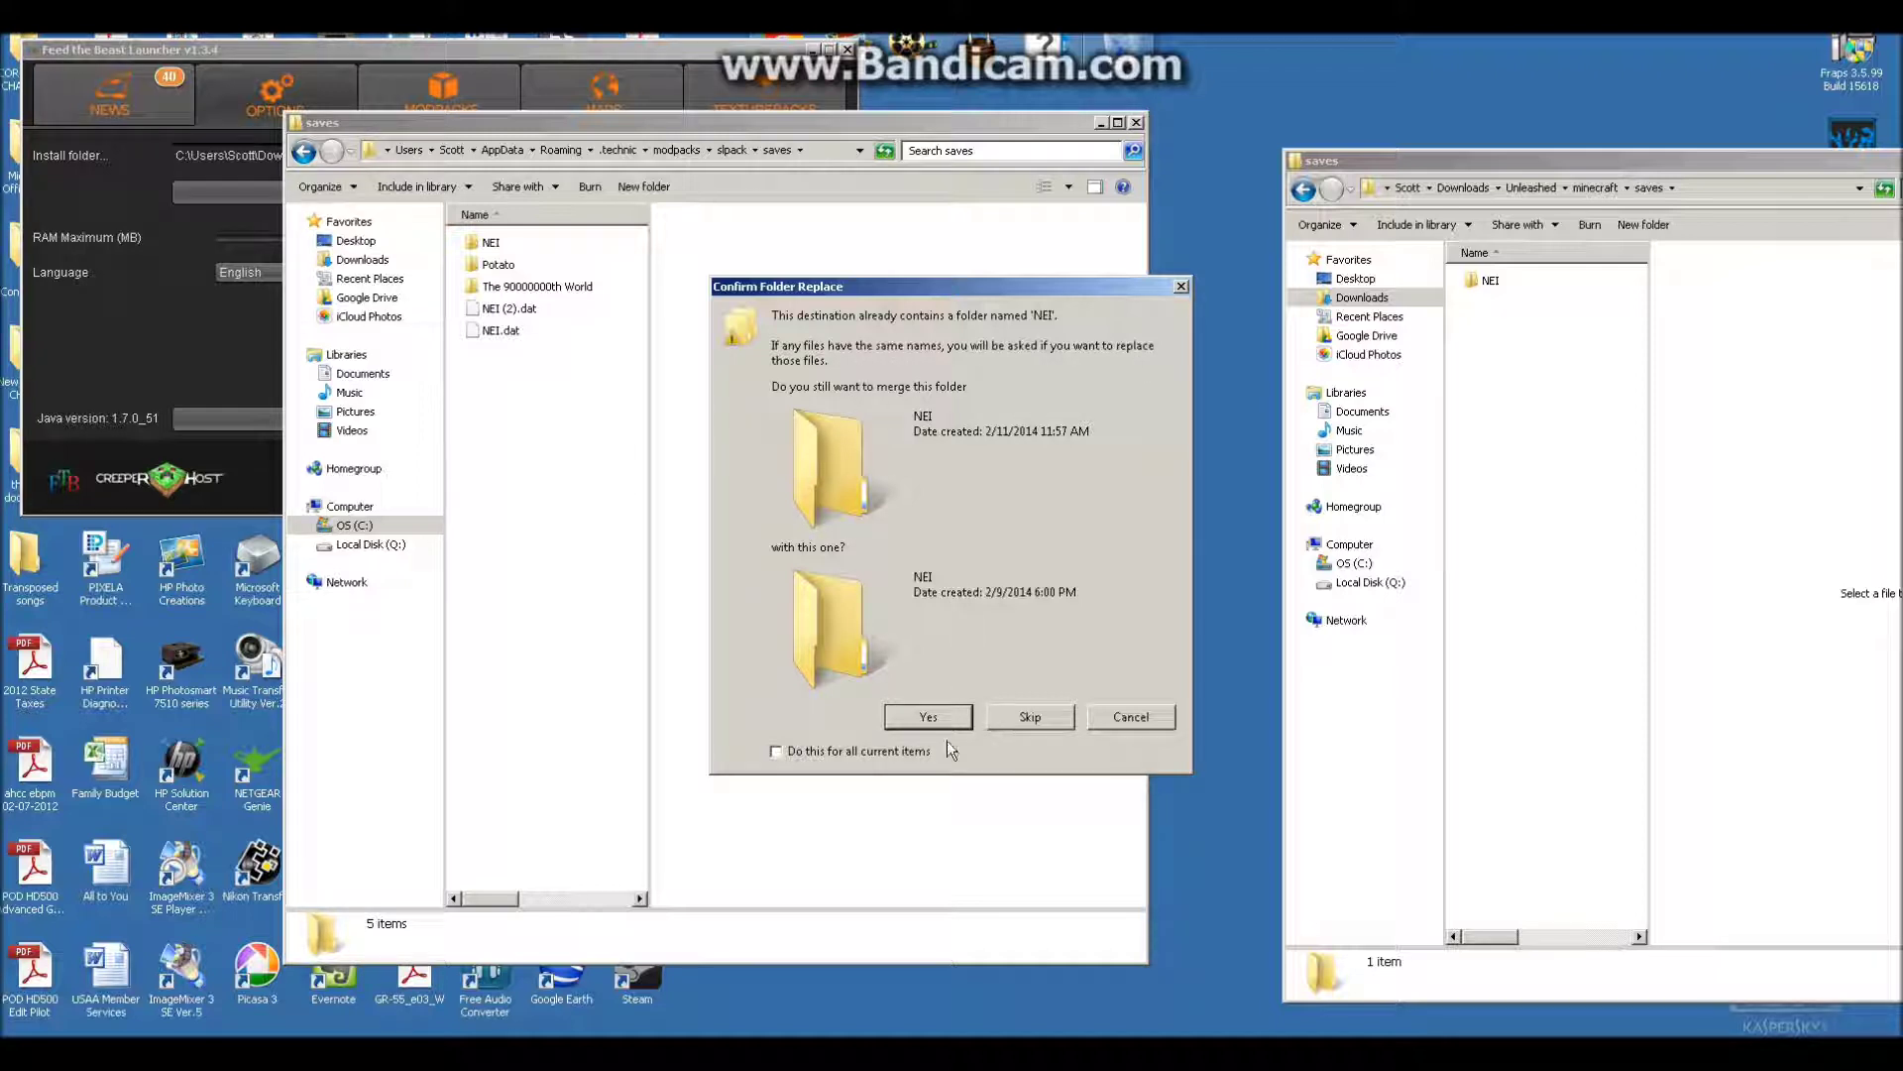
{"action": "left_click", "coordinate": [1017, 720]}
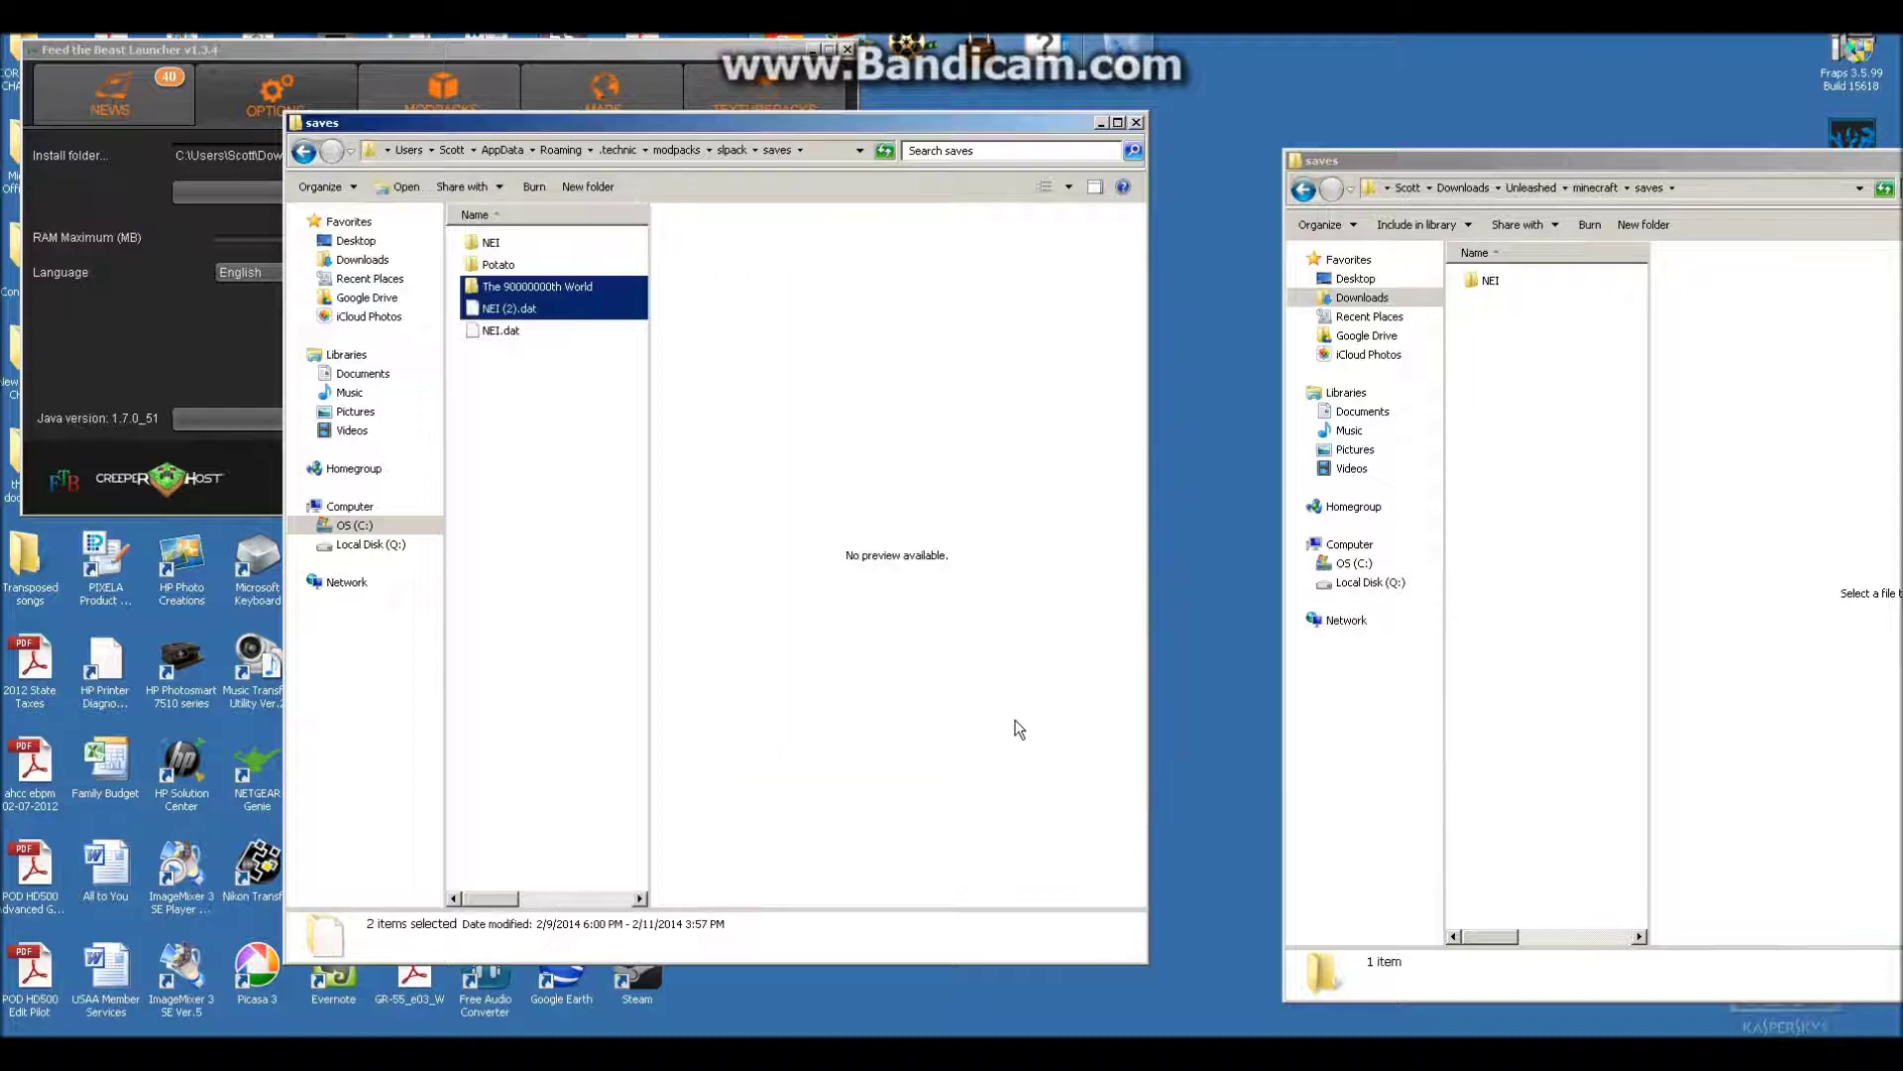
{"action": "left_click", "coordinate": [599, 520]}
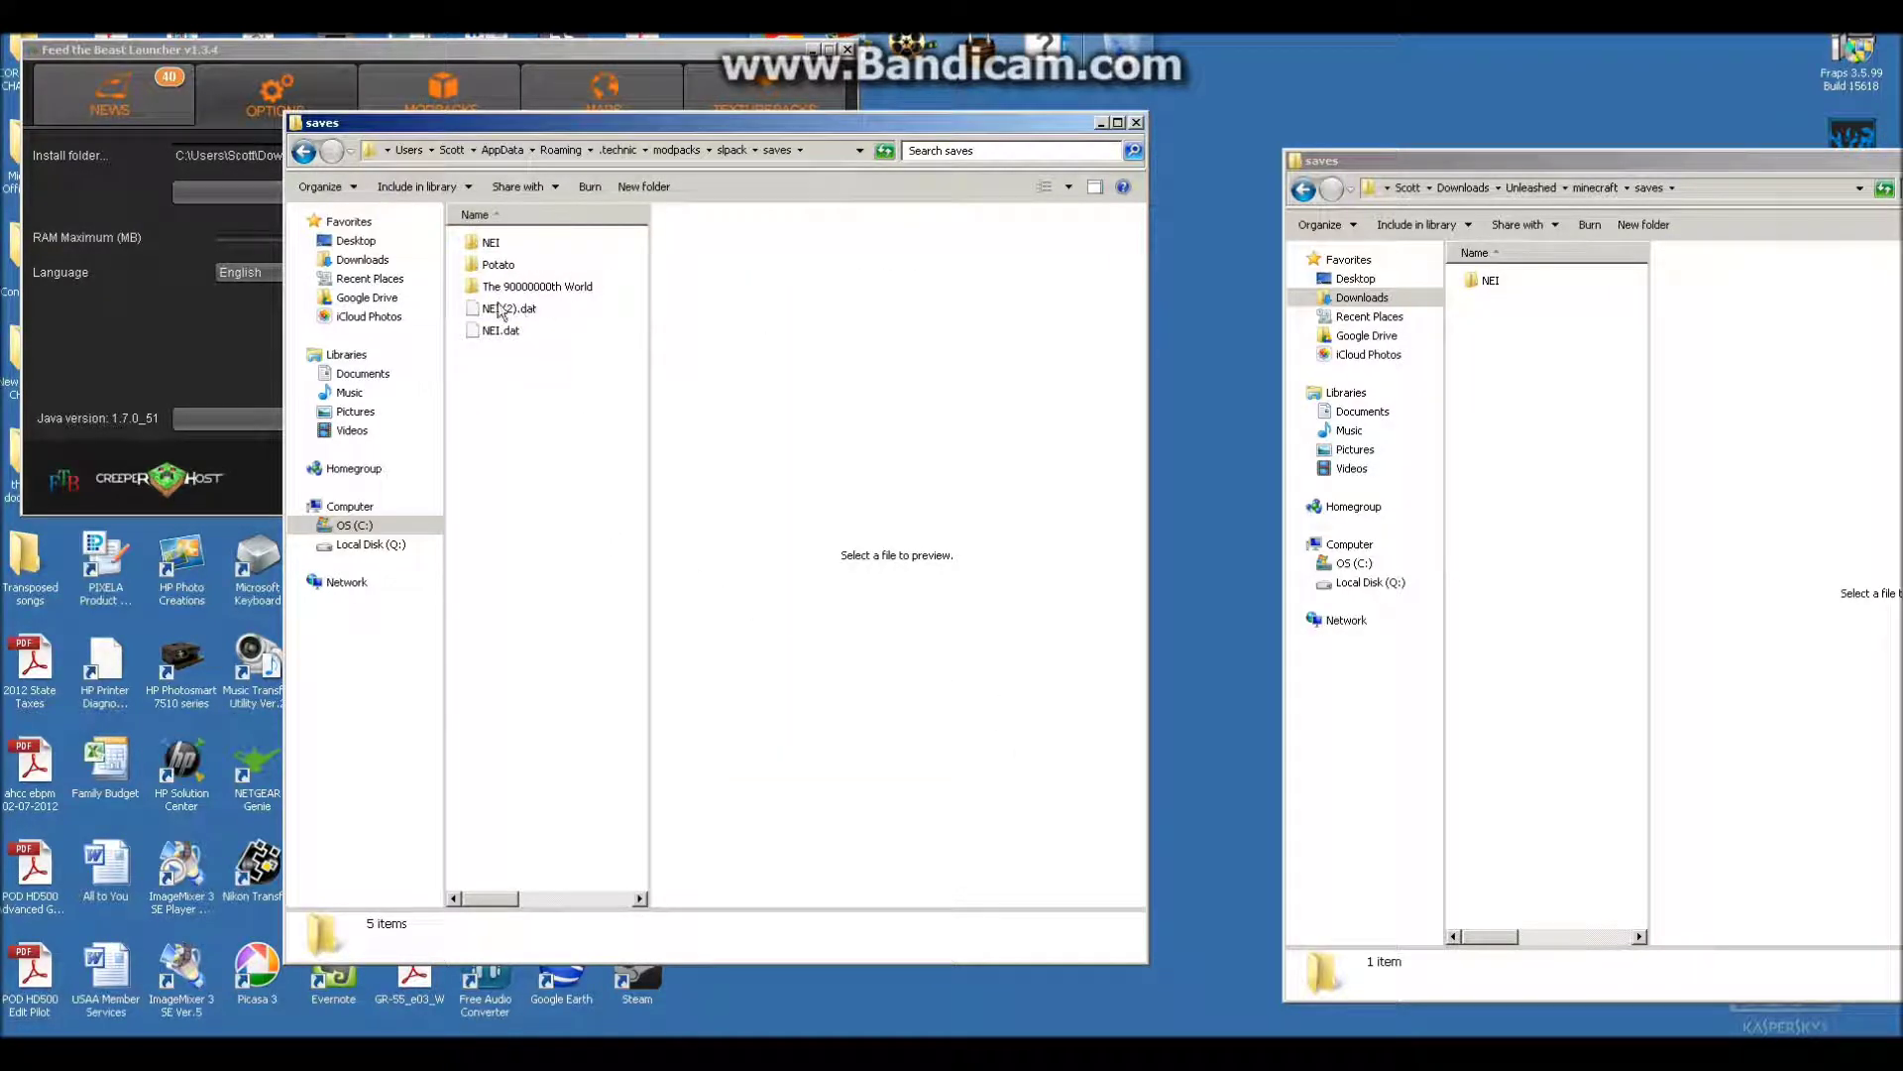
Close both saves windows and the FTB launcher, then run TechnicLauncher from the desktop
{"action": "left_click_drag", "start_coordinate": [1548, 160], "coordinate": [1202, 195]}
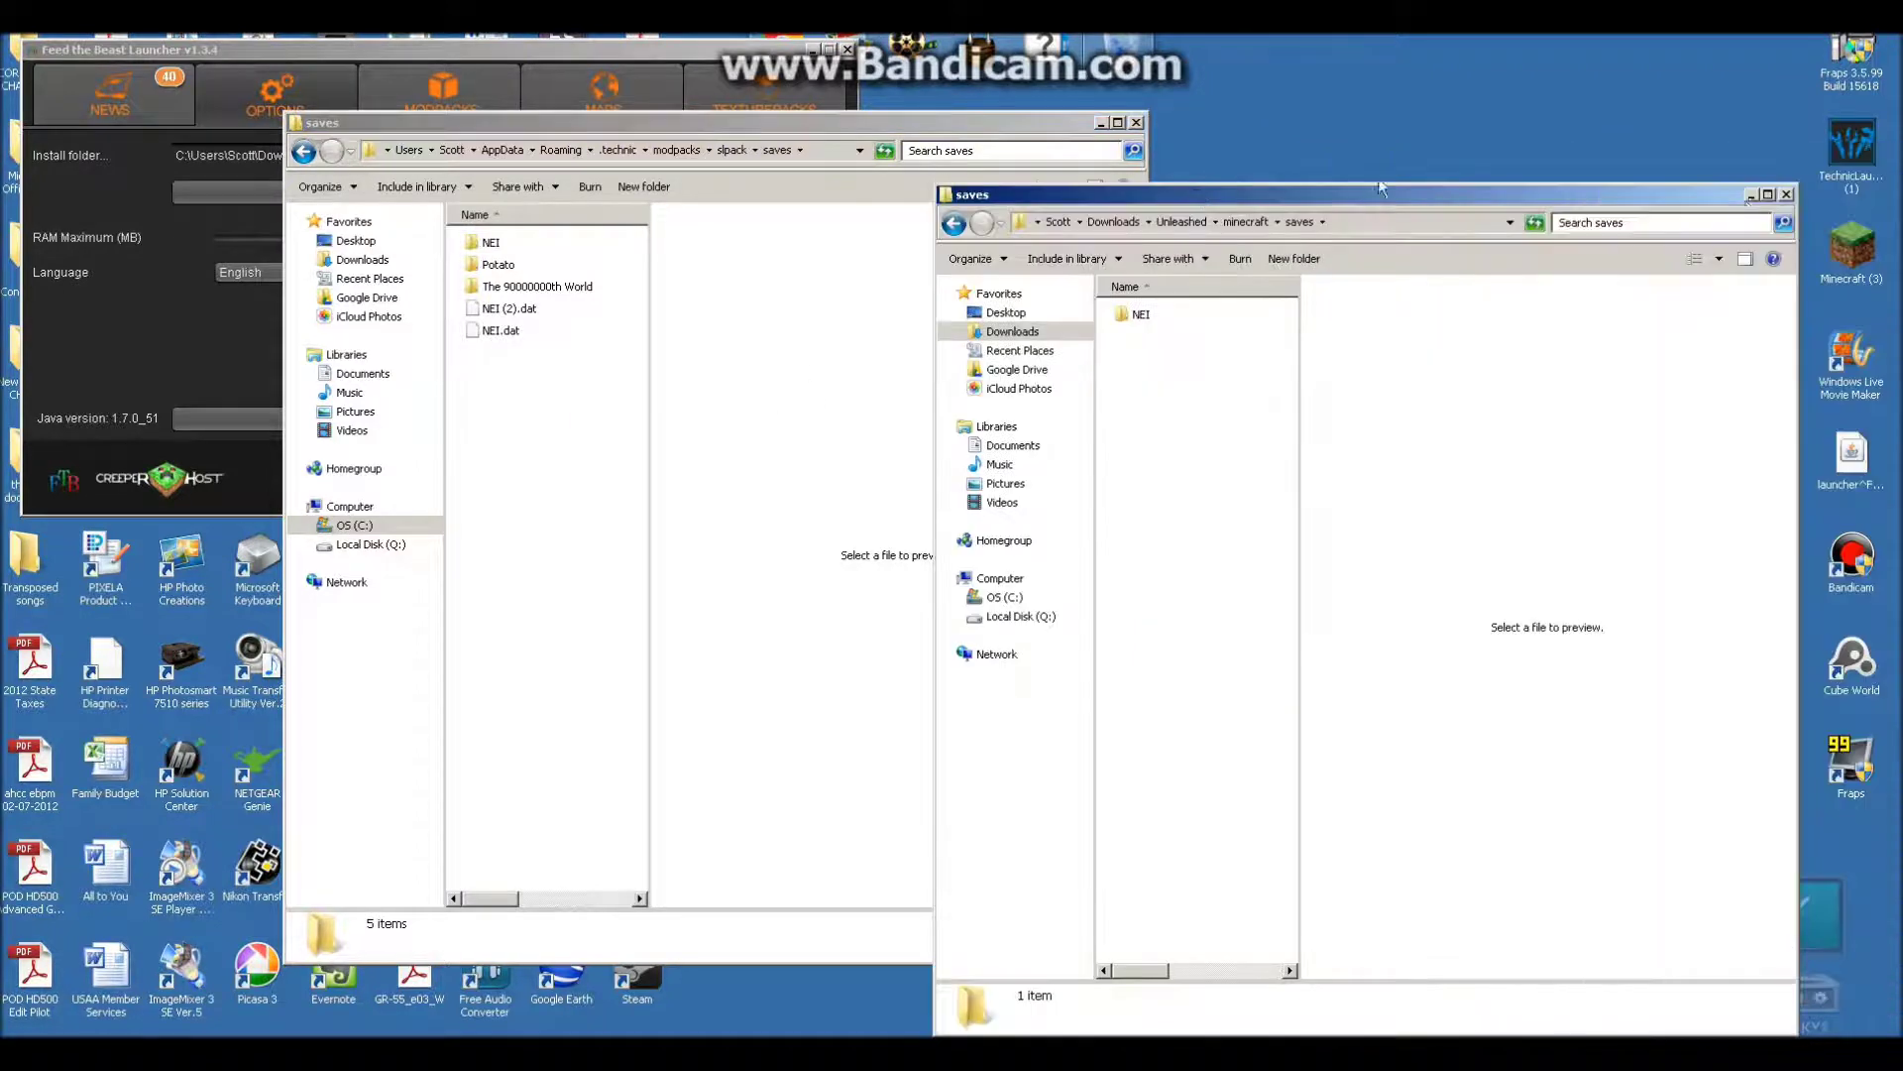
{"action": "left_click", "coordinate": [1784, 194]}
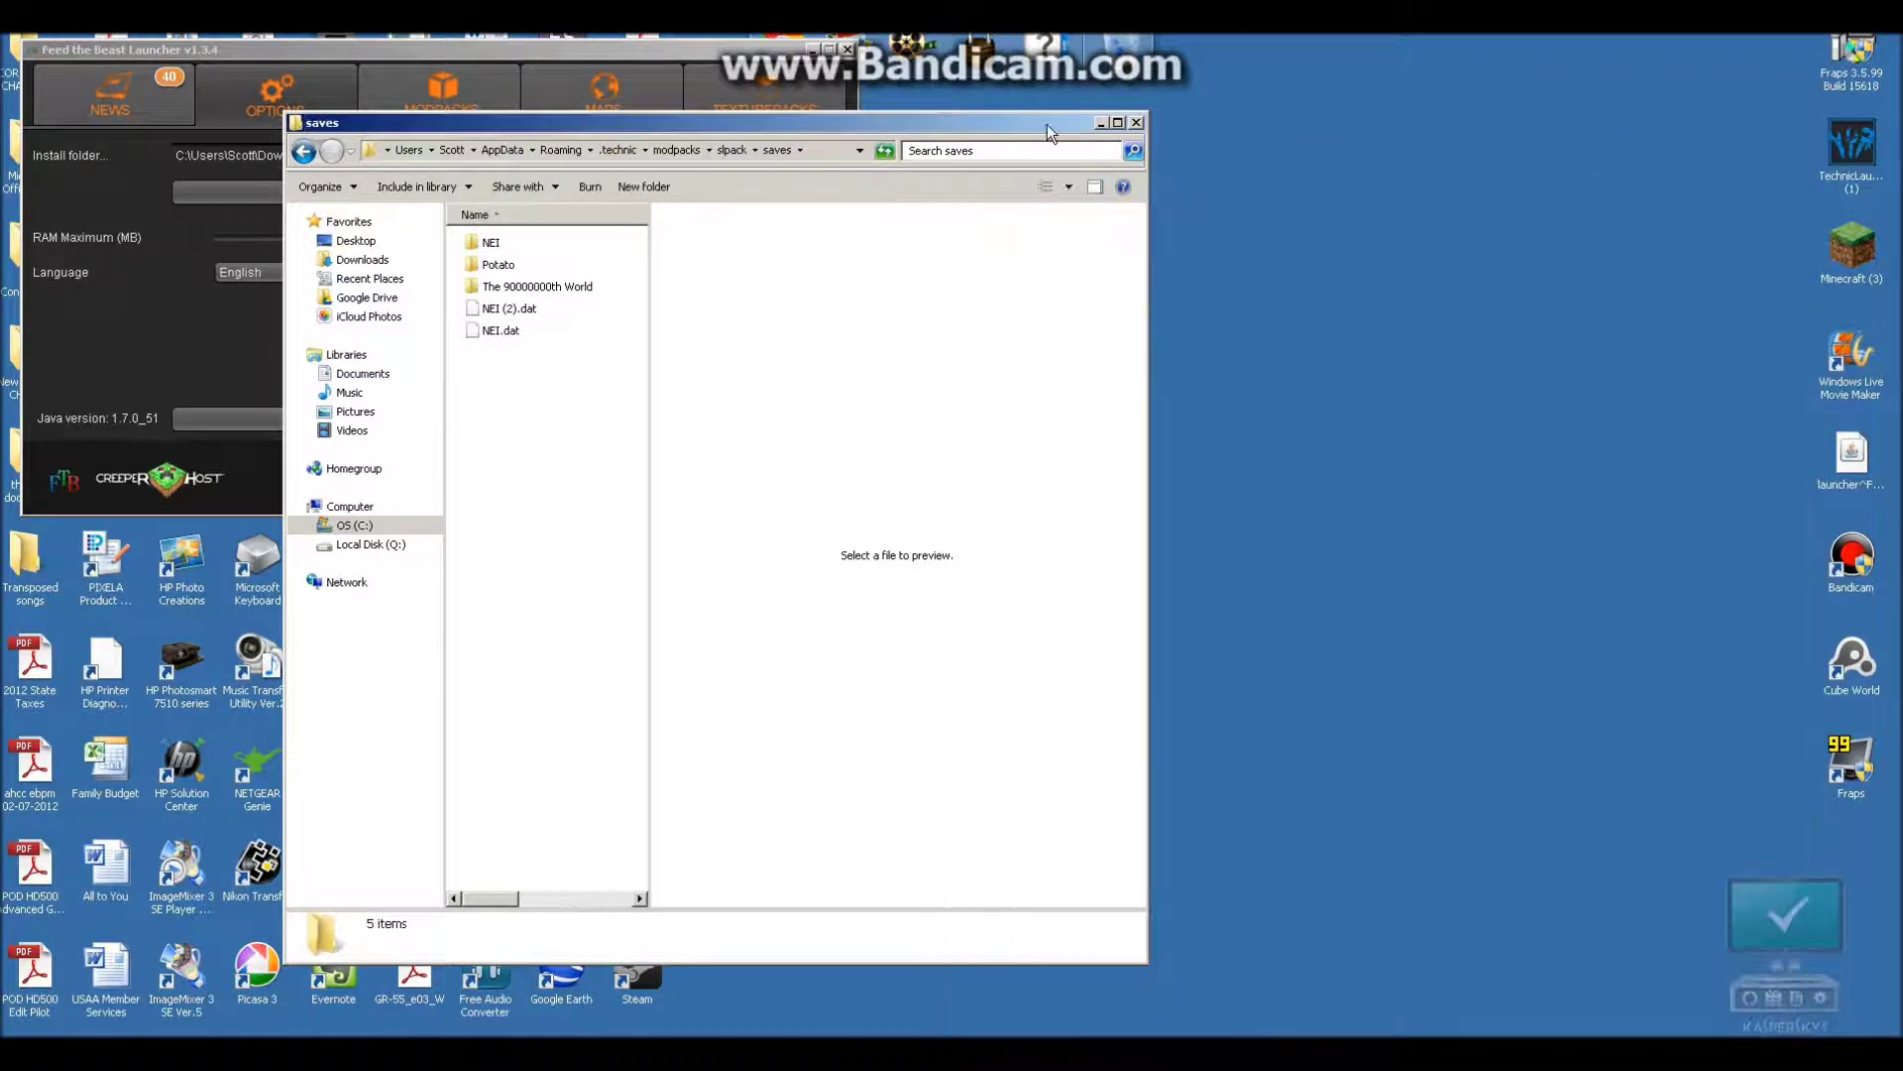
{"action": "left_click_drag", "start_coordinate": [1052, 122], "coordinate": [1247, 181]}
{"action": "left_click", "coordinate": [1332, 182]}
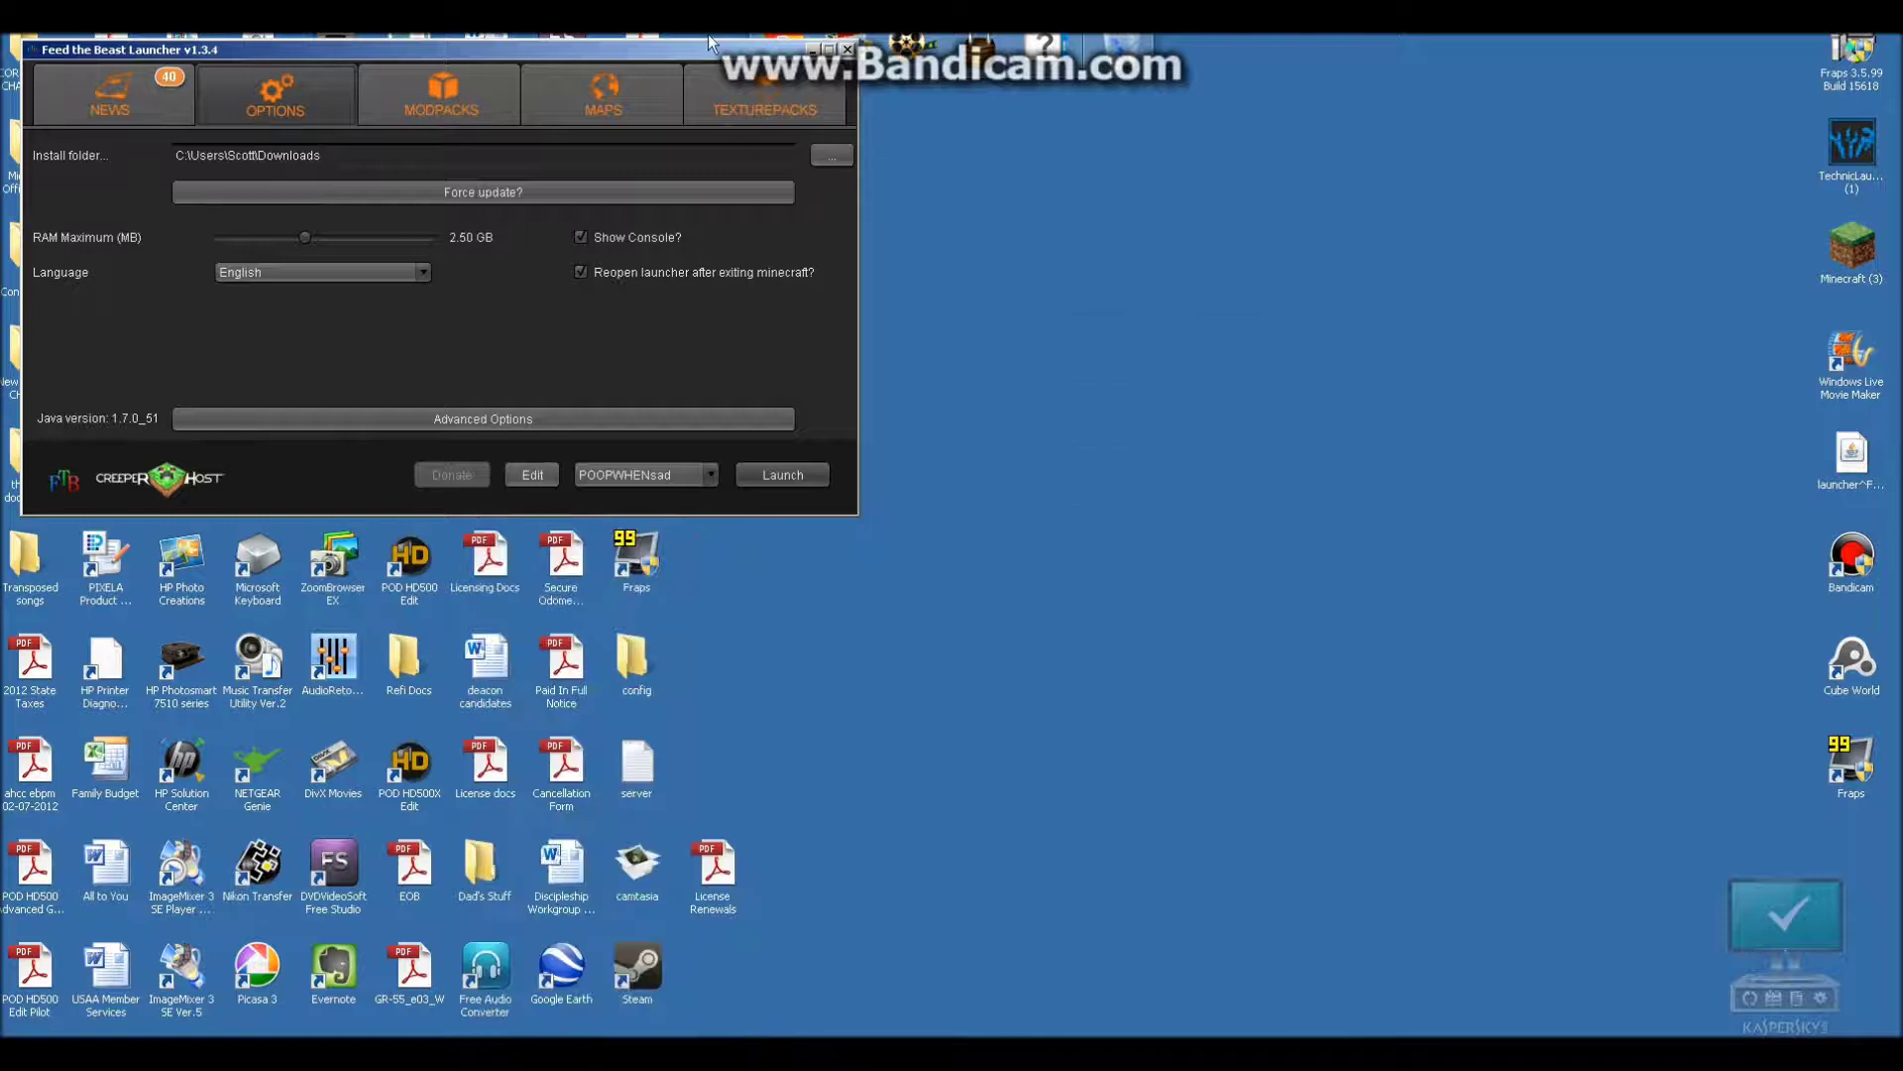
{"action": "left_click_drag", "start_coordinate": [699, 61], "coordinate": [705, 127]}
{"action": "left_click", "coordinate": [852, 115]}
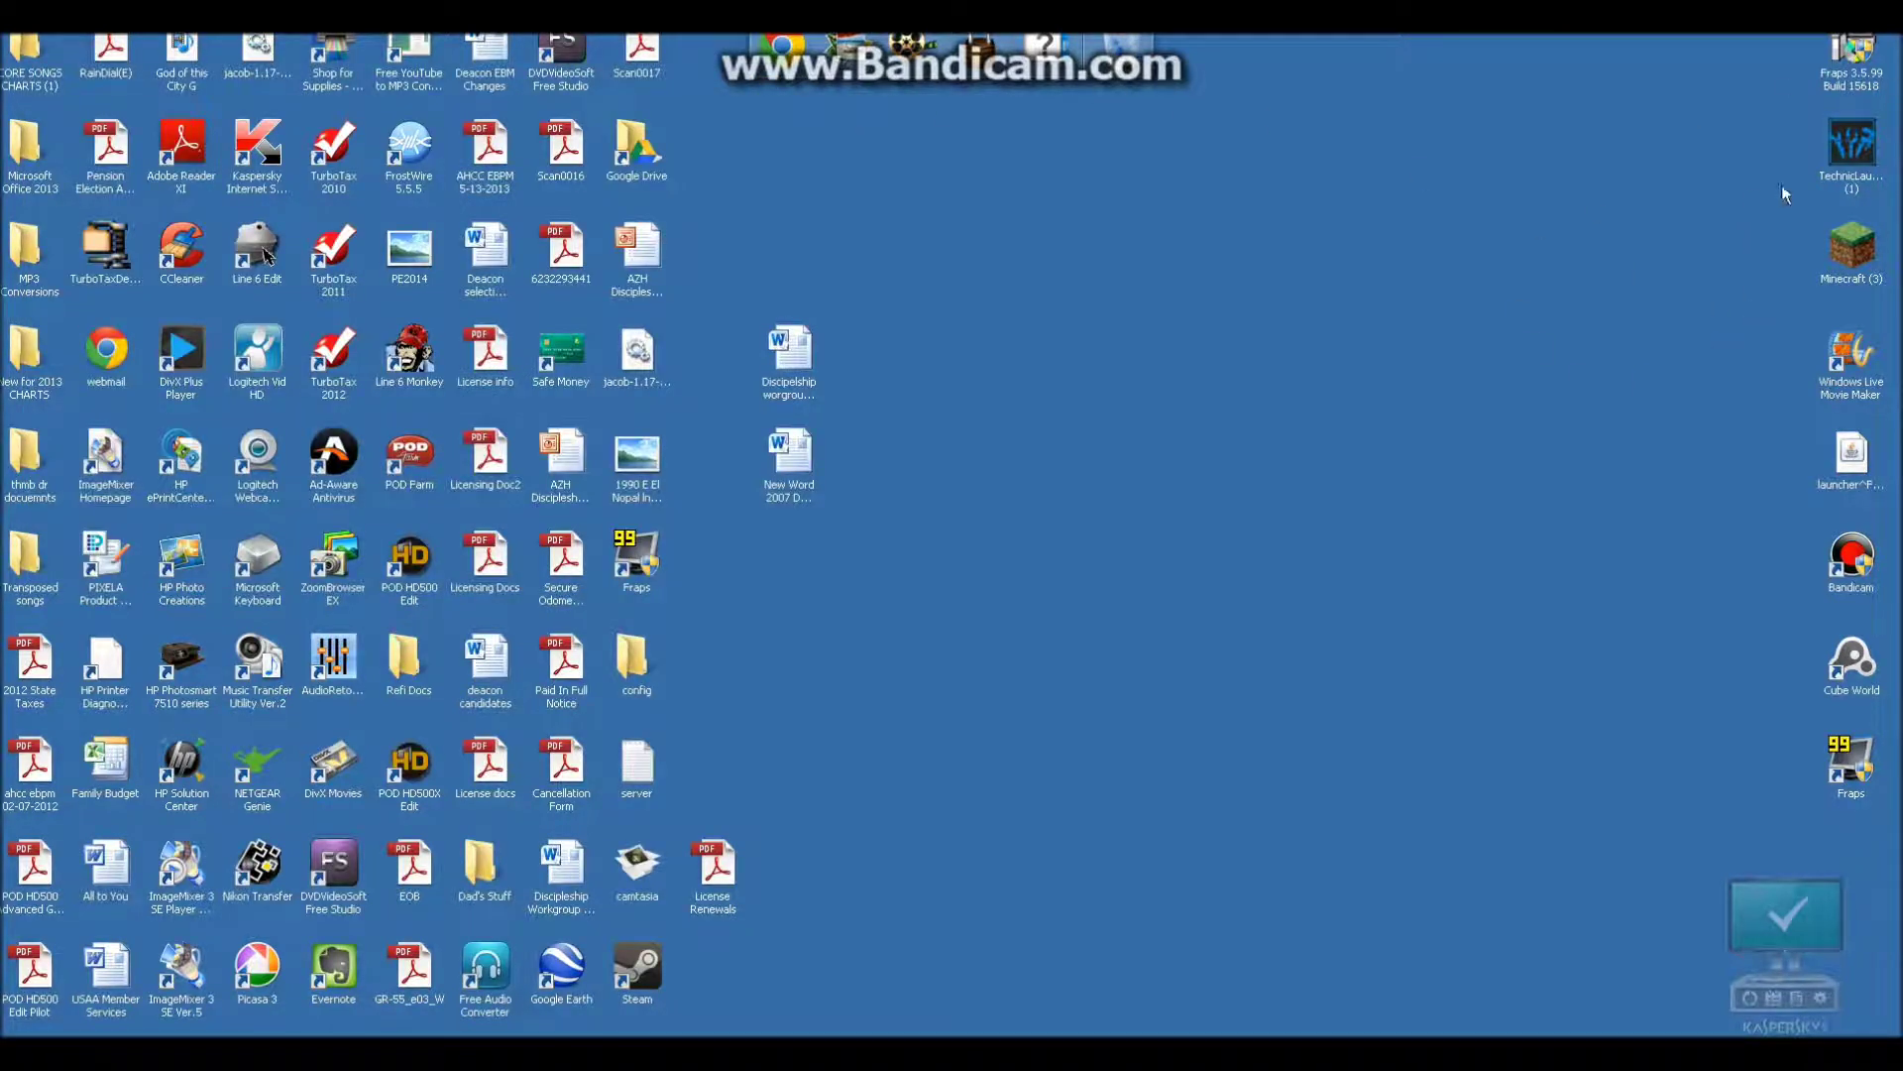
{"action": "double_click", "coordinate": [1841, 161]}
{"action": "left_click", "coordinate": [1012, 551]}
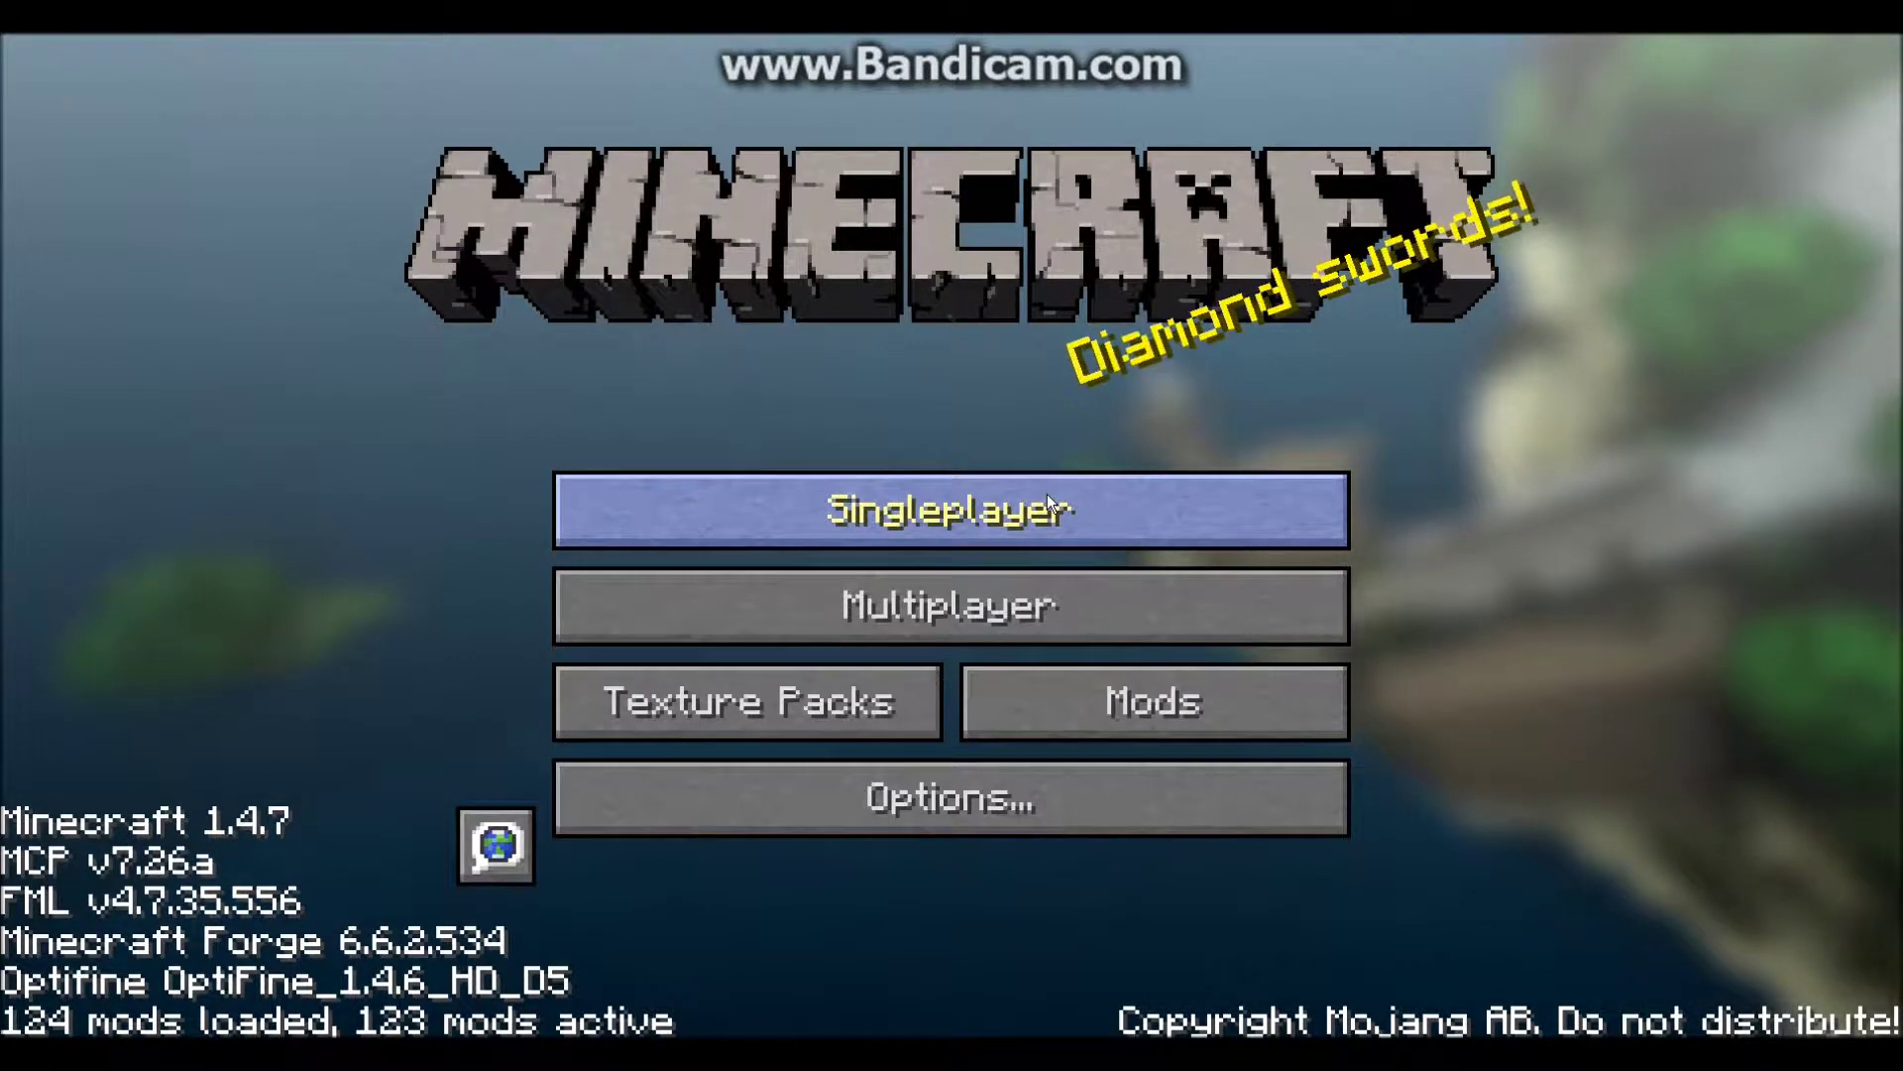
Open Singleplayer to list The 90000000th World alongside Potato
{"action": "left_click", "coordinate": [1047, 493]}
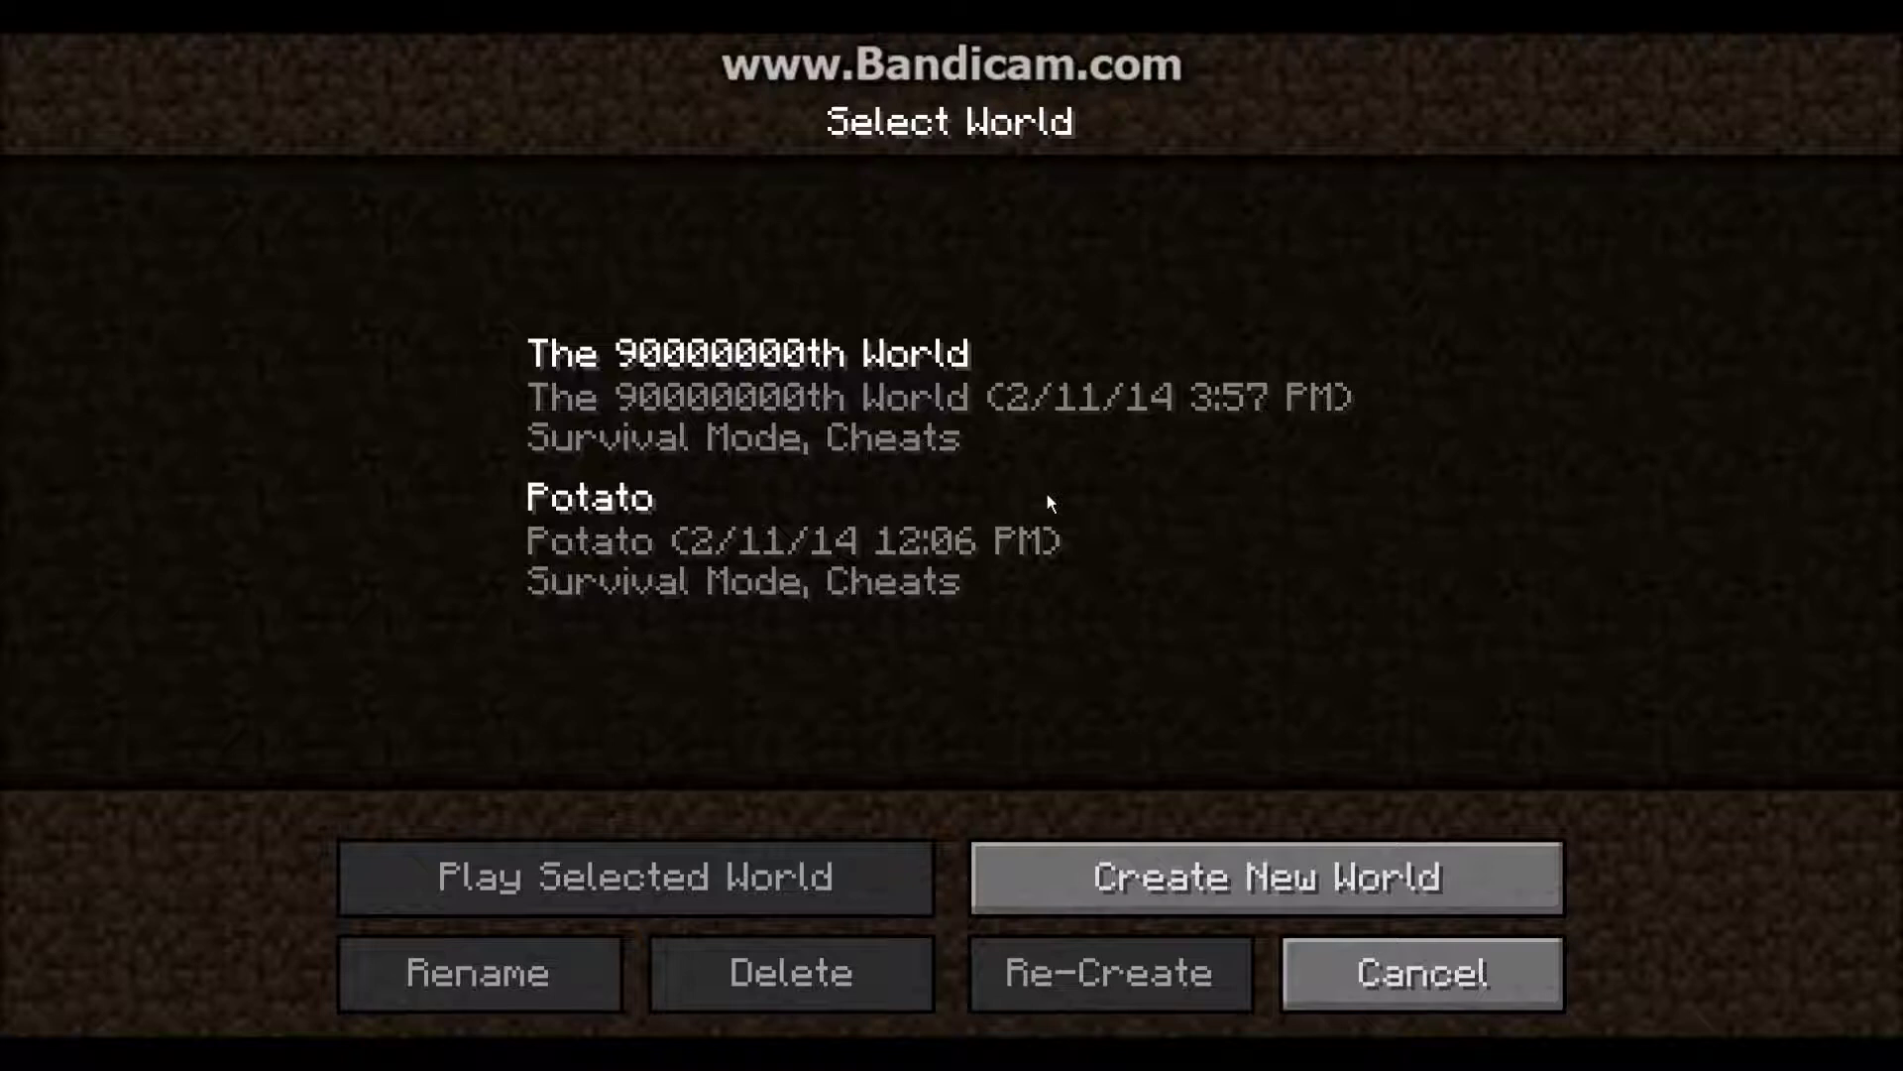
{"action": "left_click", "coordinate": [846, 388]}
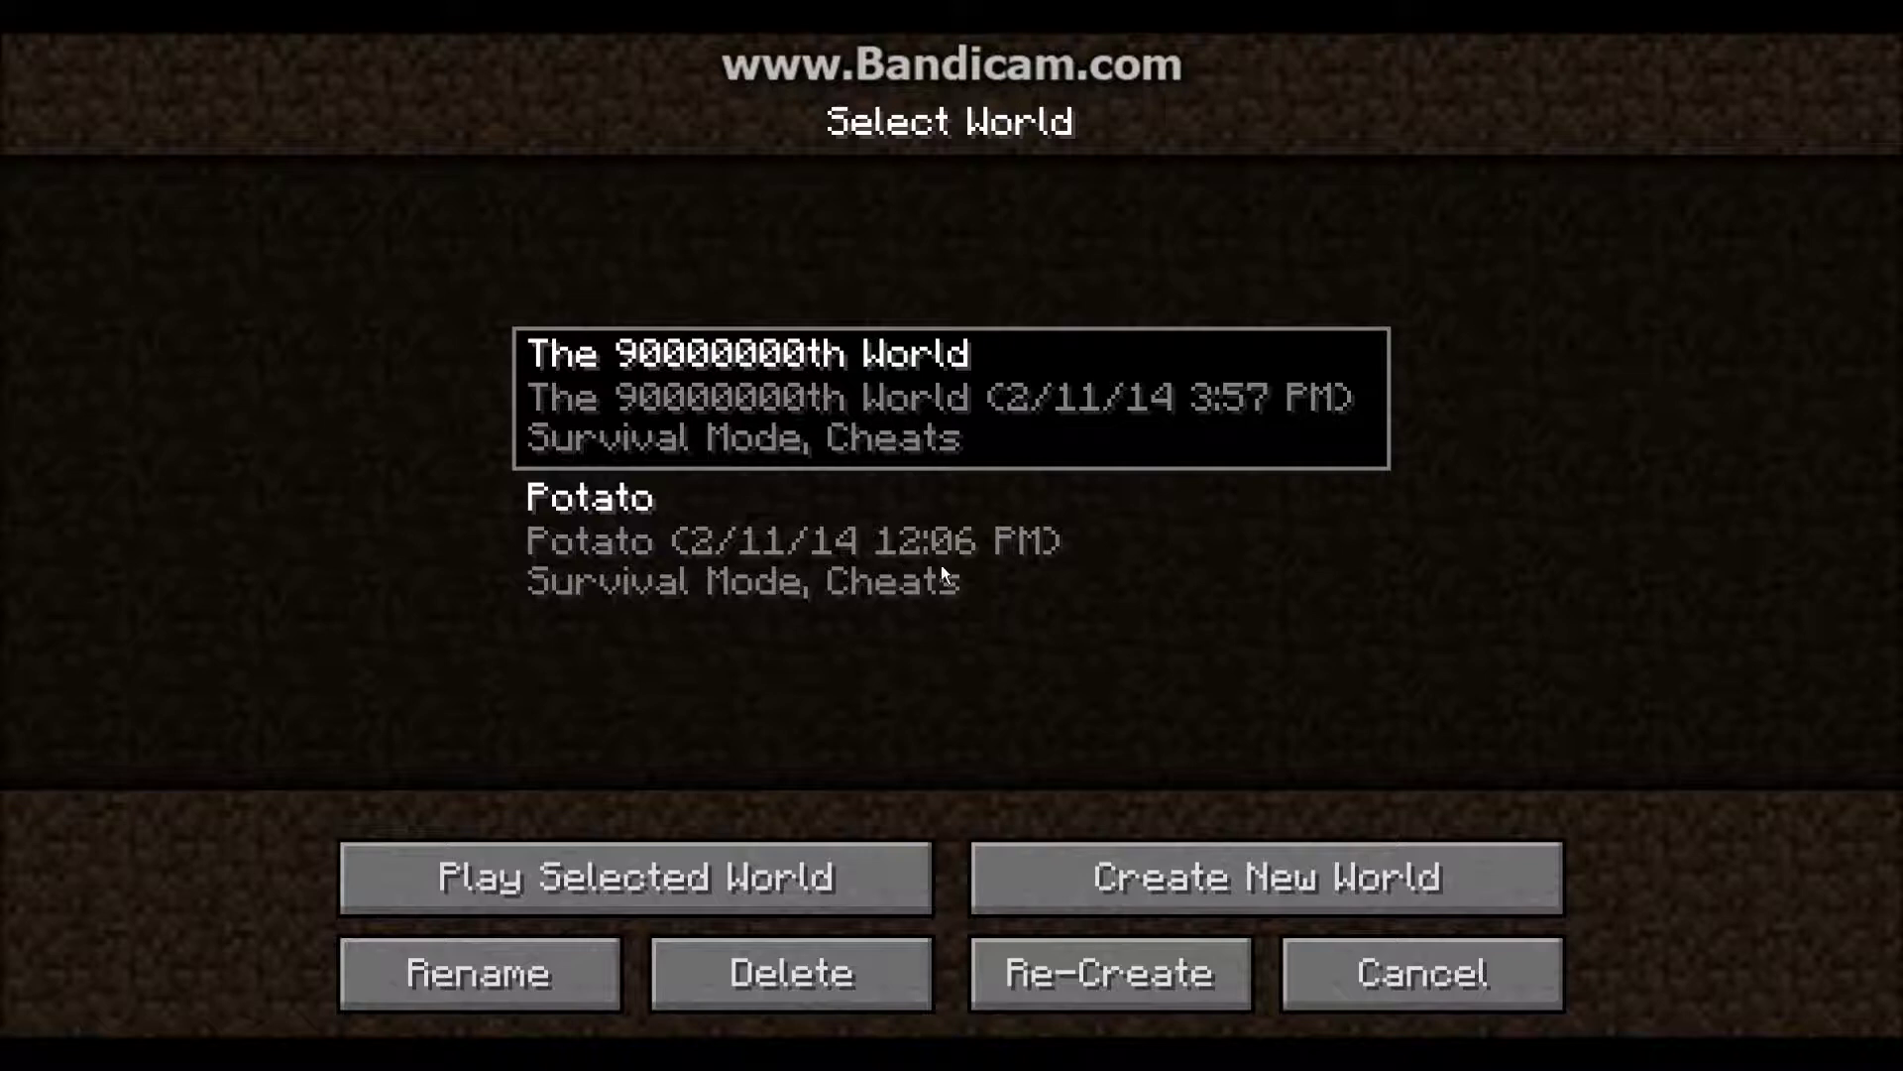
{"action": "left_click", "coordinate": [880, 565]}
{"action": "left_click", "coordinate": [885, 399]}
{"action": "left_click", "coordinate": [938, 544]}
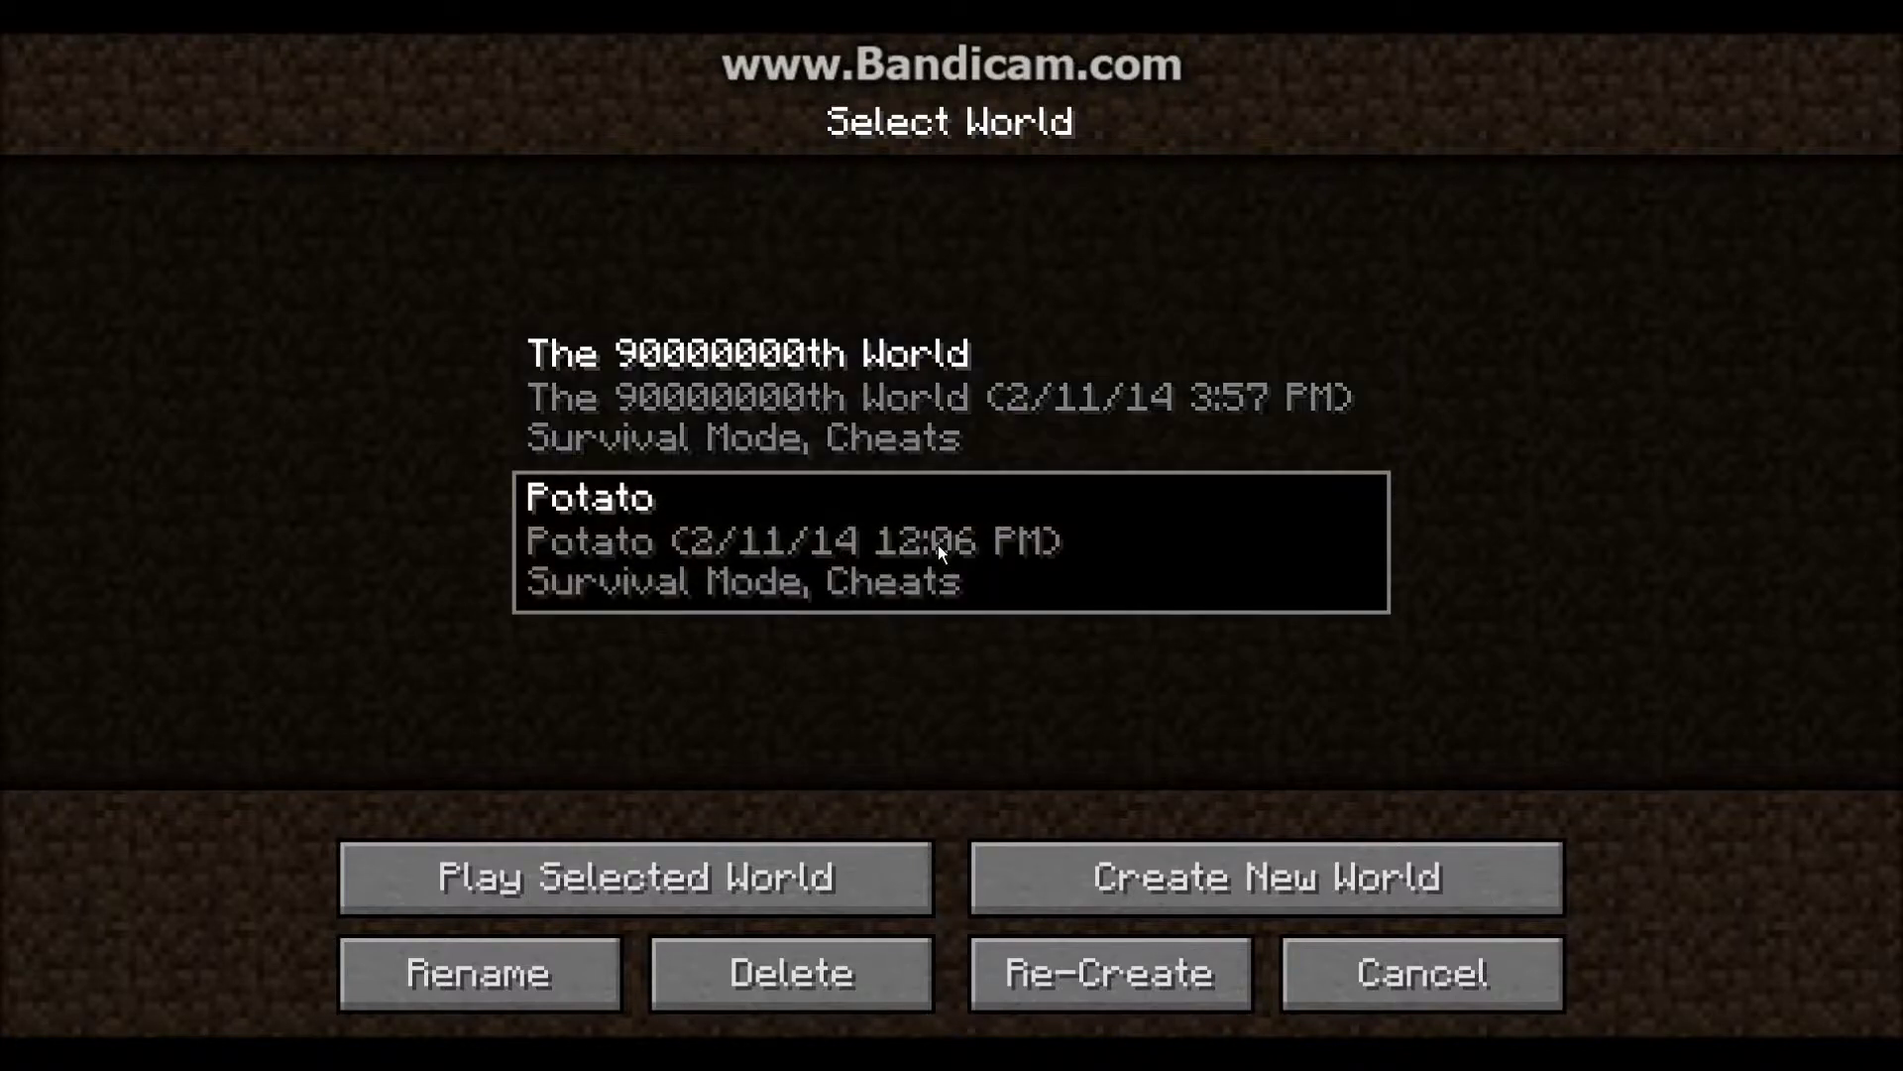
{"action": "left_click", "coordinate": [976, 432]}
{"action": "left_click", "coordinate": [951, 571]}
{"action": "left_click", "coordinate": [950, 411]}
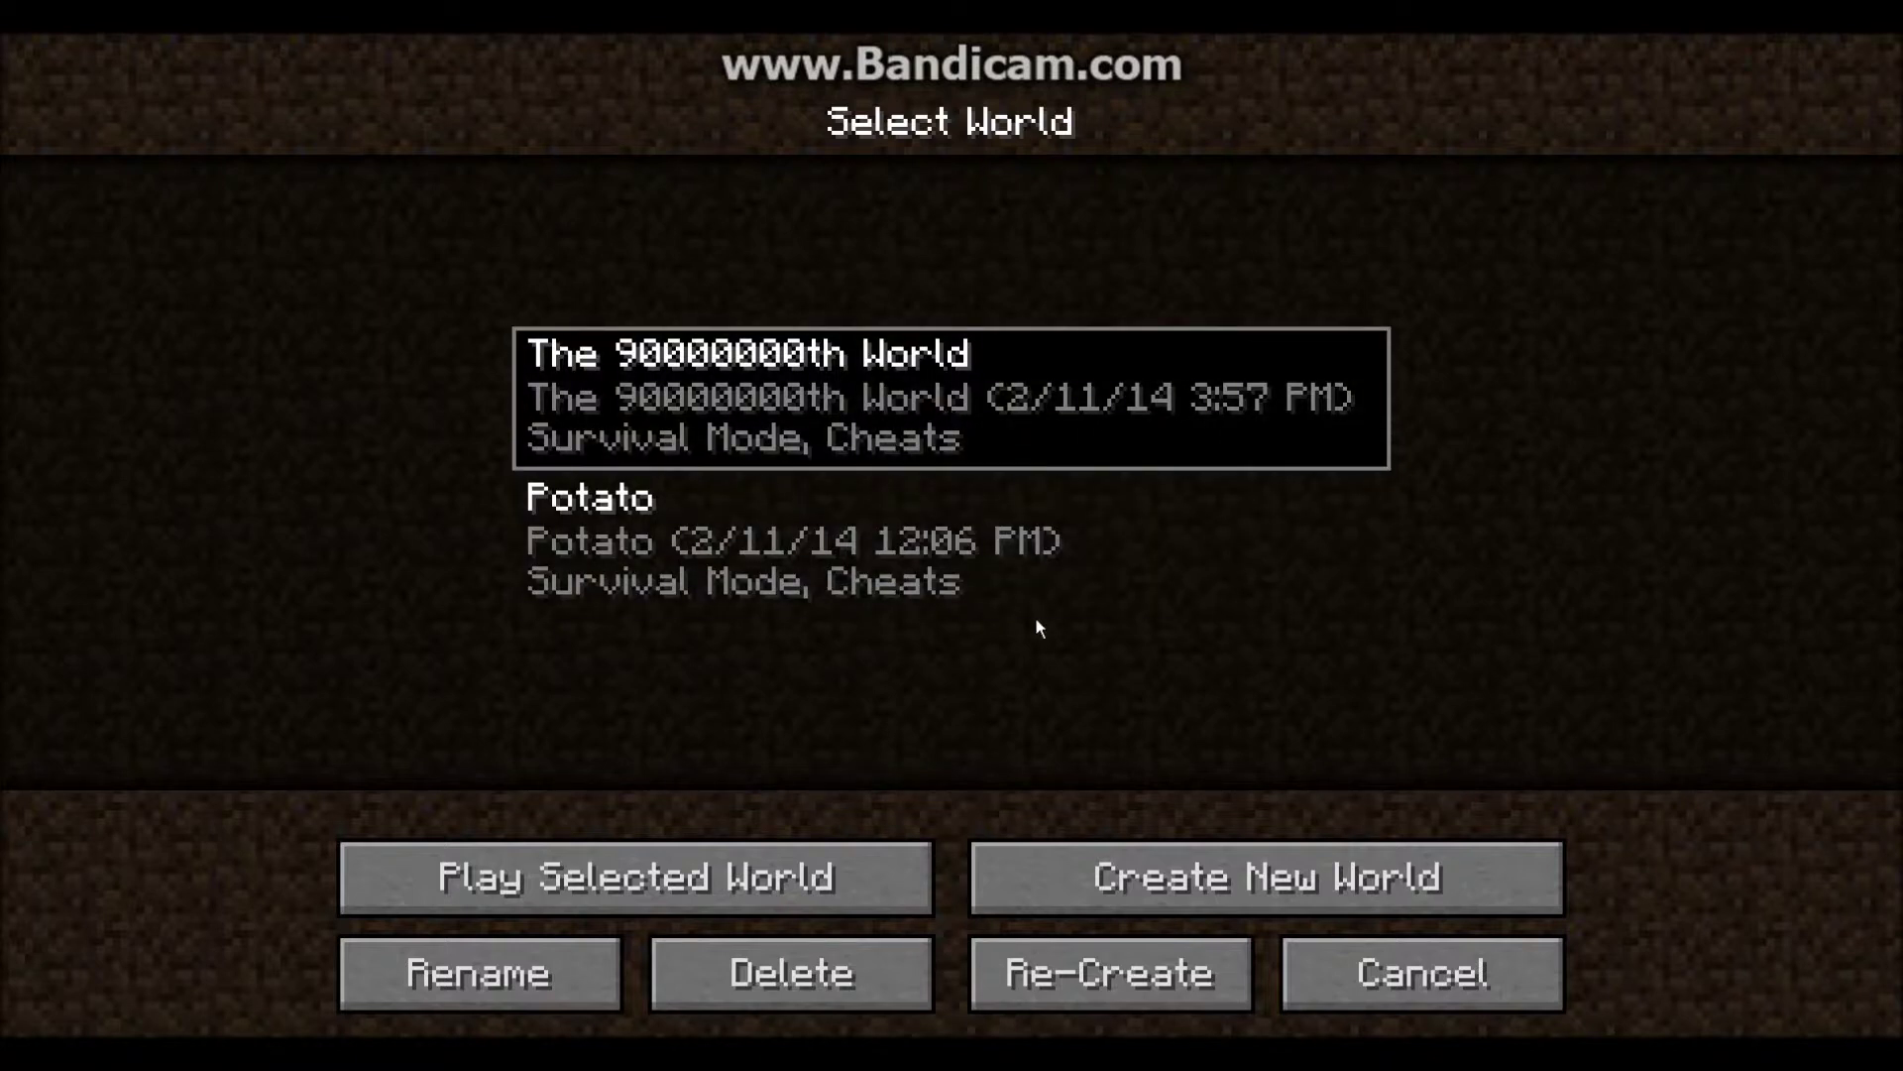